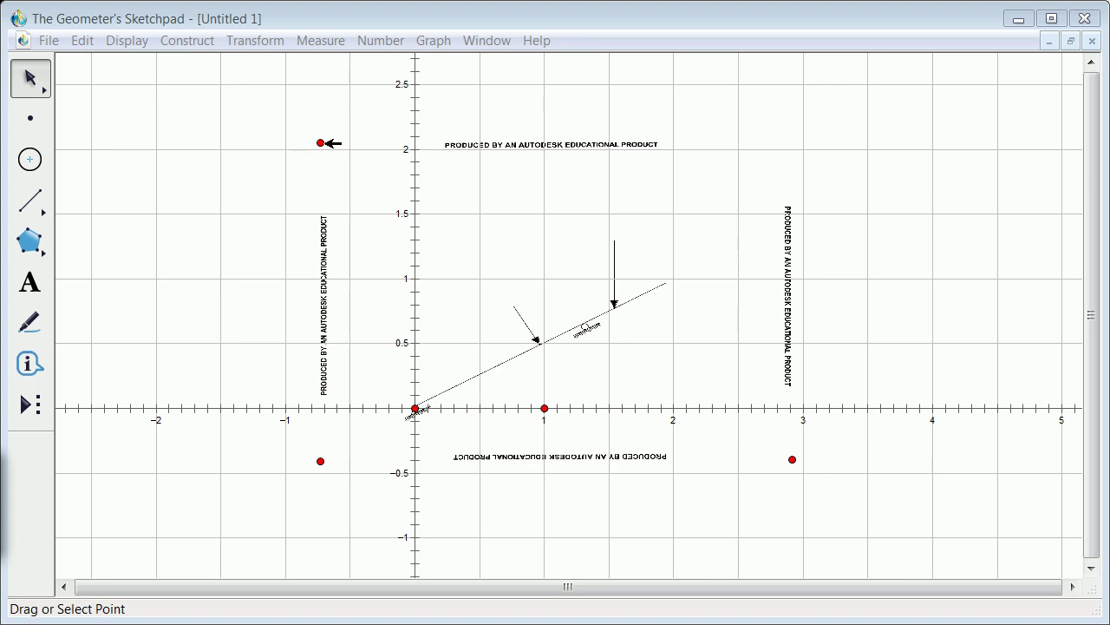
# Move the point at the picture's upper-left corner slightly down to about y = 2 to adjust the background image's height.
pyautogui.moveTo(325, 144)
pyautogui.mouseDown()
pyautogui.moveTo(460, 148)
pyautogui.moveTo(627, 220)
pyautogui.moveTo(310, 161)
pyautogui.moveTo(277, 329)
pyautogui.moveTo(378, 193)
pyautogui.moveTo(259, 211)
pyautogui.moveTo(360, 196)
pyautogui.moveTo(339, 199)
pyautogui.moveTo(332, 278)
pyautogui.moveTo(317, 158)
pyautogui.moveTo(338, 96)
pyautogui.moveTo(320, 304)
pyautogui.moveTo(62, 293)
pyautogui.moveTo(835, 307)
pyautogui.moveTo(322, 262)
pyautogui.moveTo(313, 146)
pyautogui.moveTo(324, 153)
pyautogui.mouseUp()
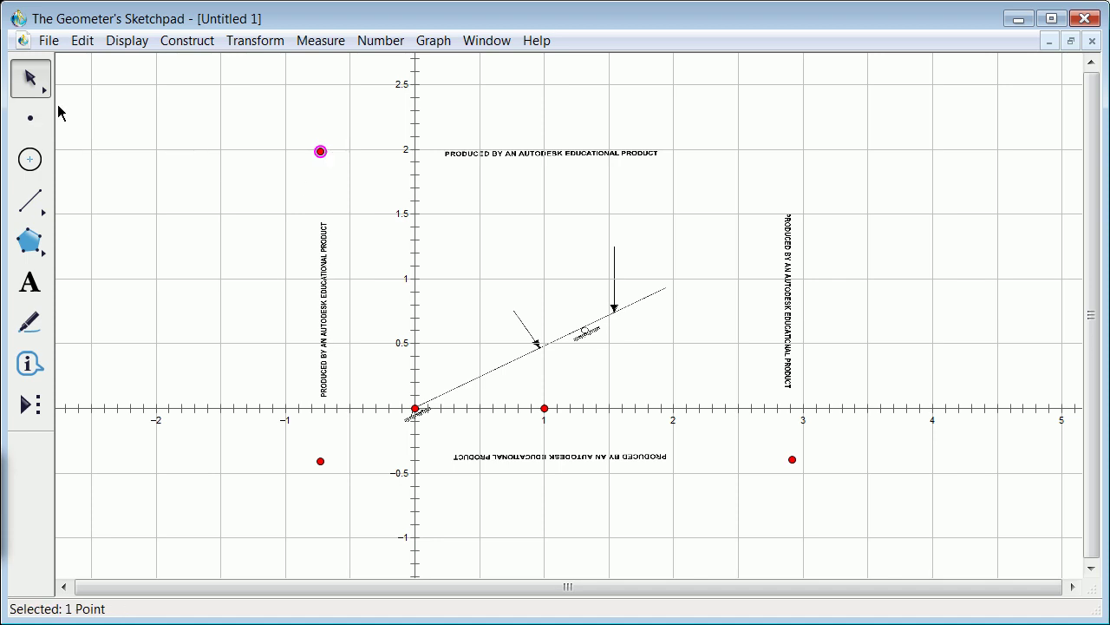
pyautogui.click(187, 129)
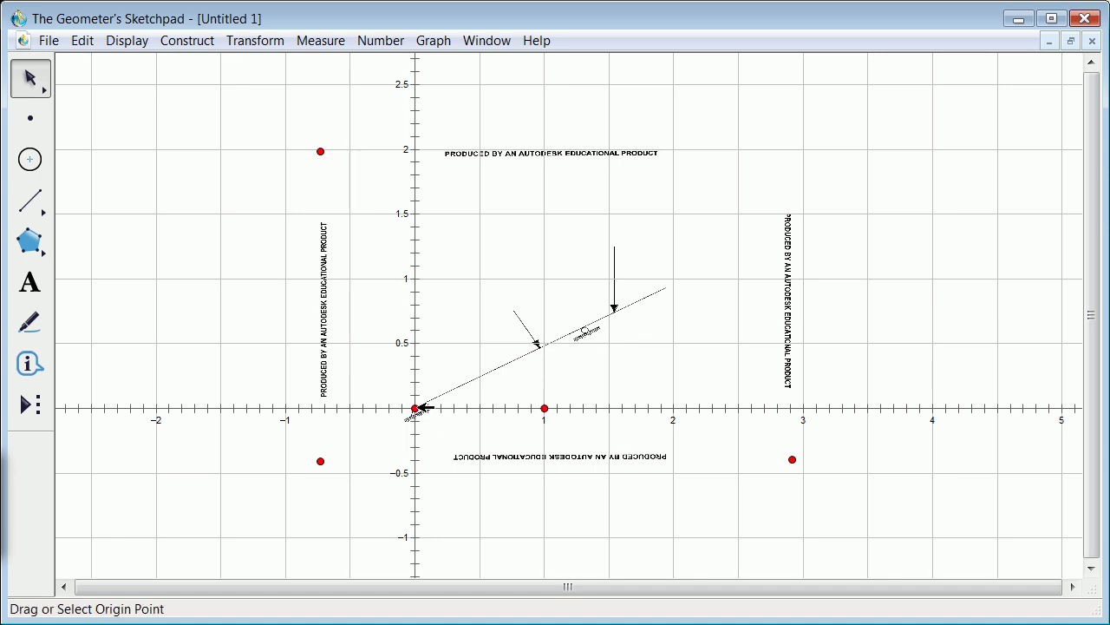
pyautogui.moveTo(417, 407)
pyautogui.mouseDown()
pyautogui.moveTo(641, 298)
pyautogui.moveTo(415, 407)
pyautogui.mouseUp()
pyautogui.click(464, 260)
# Construct a point on the small circle along the beam line and measure its abscissa (x).
pyautogui.click(30, 118)
pyautogui.click(587, 333)
pyautogui.moveTo(587, 334); pyautogui.dragTo(586, 327)
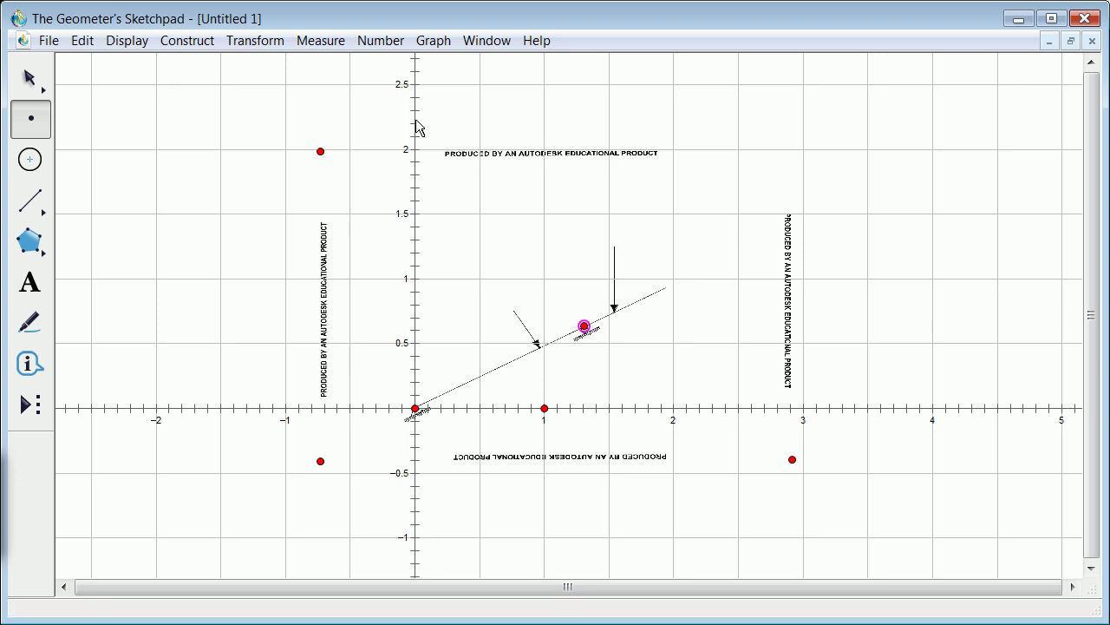
pyautogui.click(326, 41)
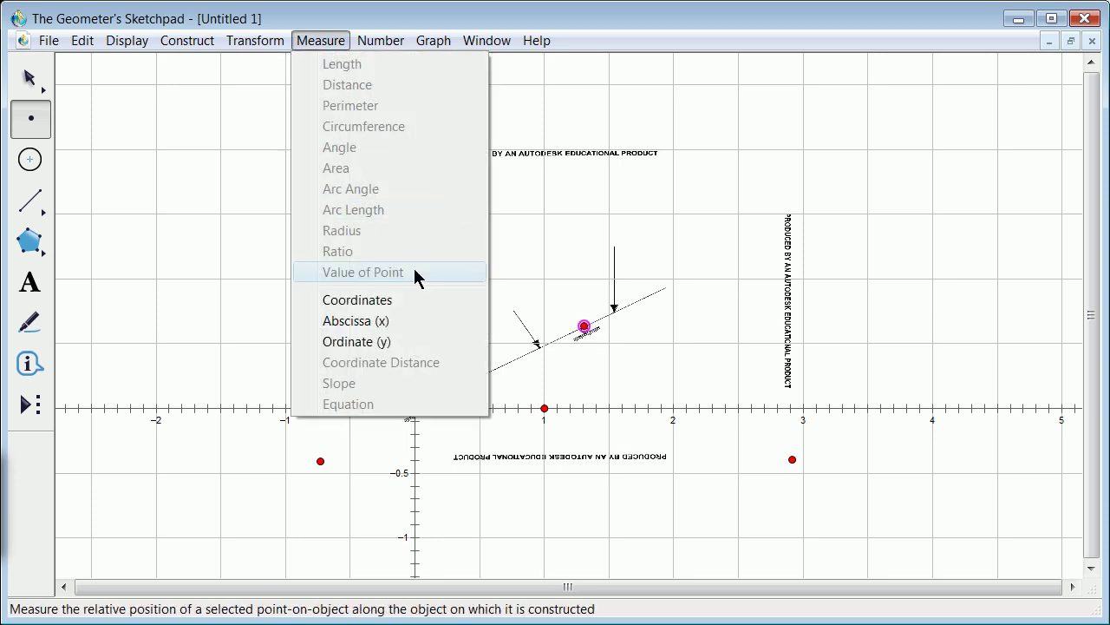
pyautogui.click(451, 325)
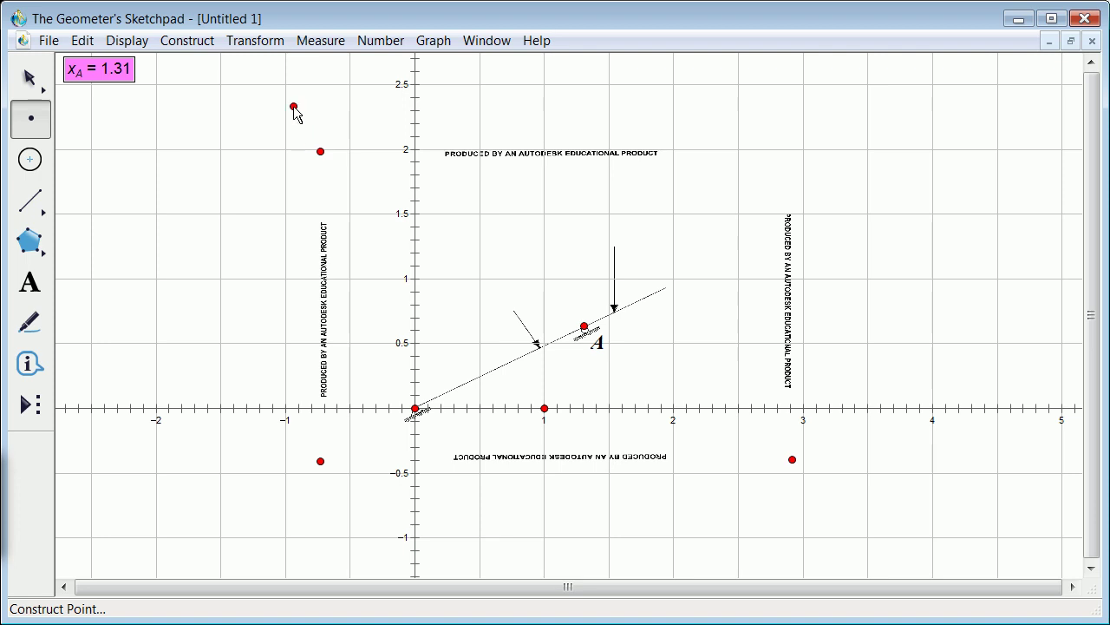
# Measure the ordinate (y) of point A on its own, without the abscissa measurement selected.
pyautogui.click(321, 41)
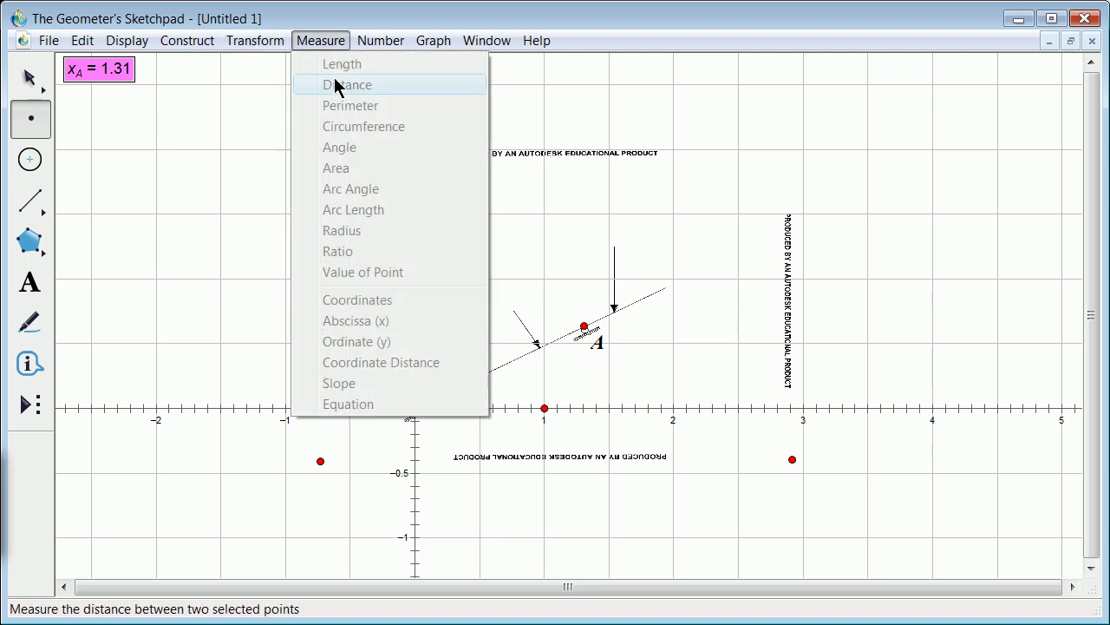
pyautogui.click(255, 159)
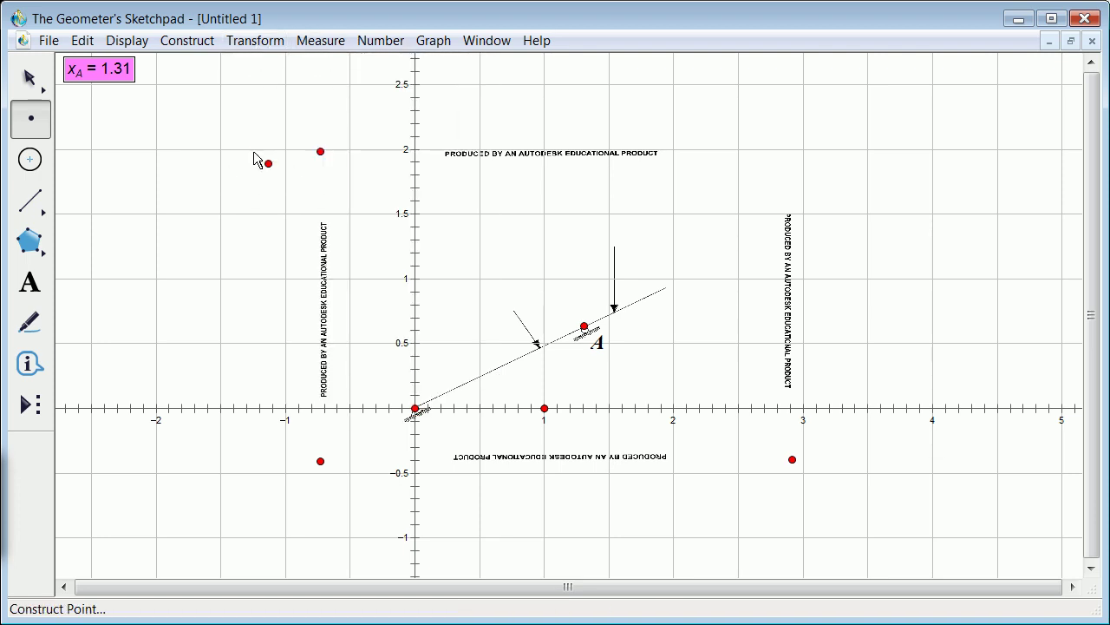
pyautogui.click(38, 78)
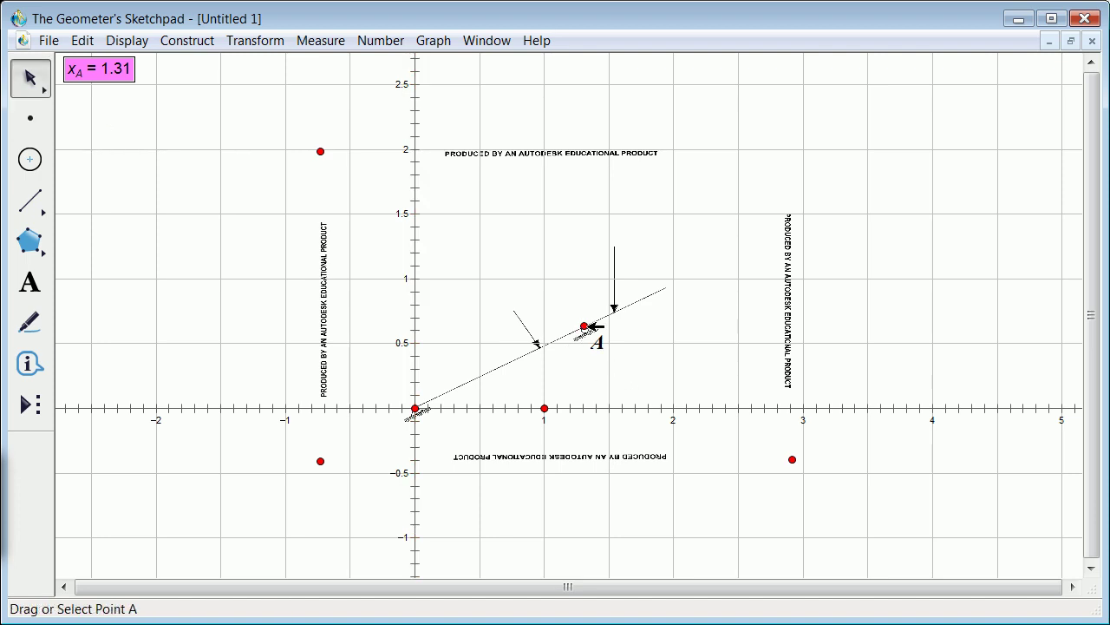
pyautogui.click(586, 326)
pyautogui.click(540, 343)
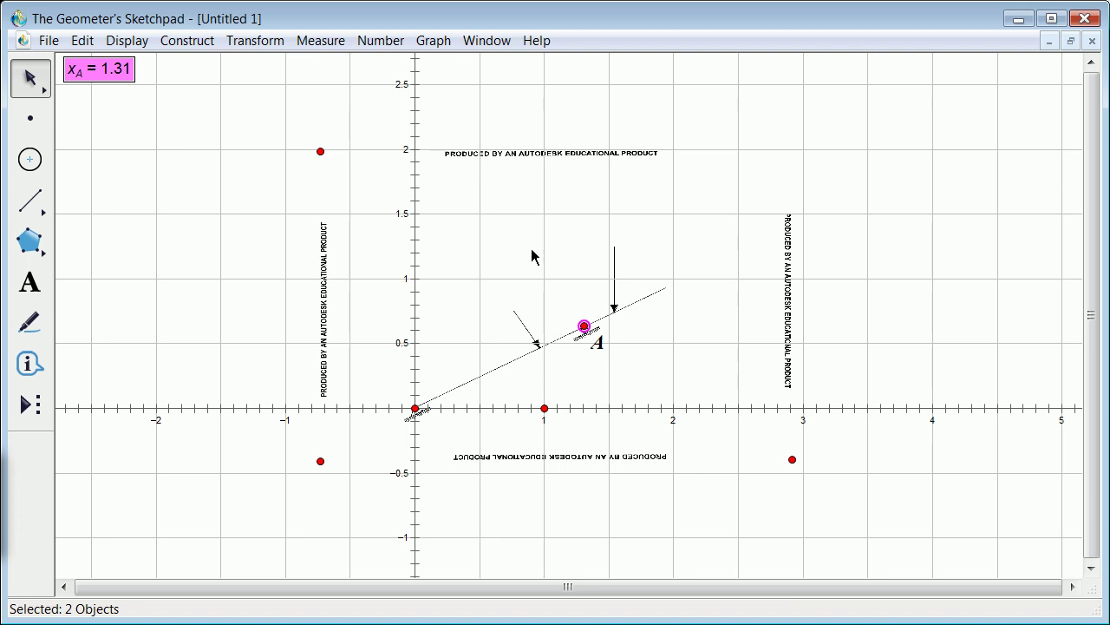
pyautogui.click(320, 40)
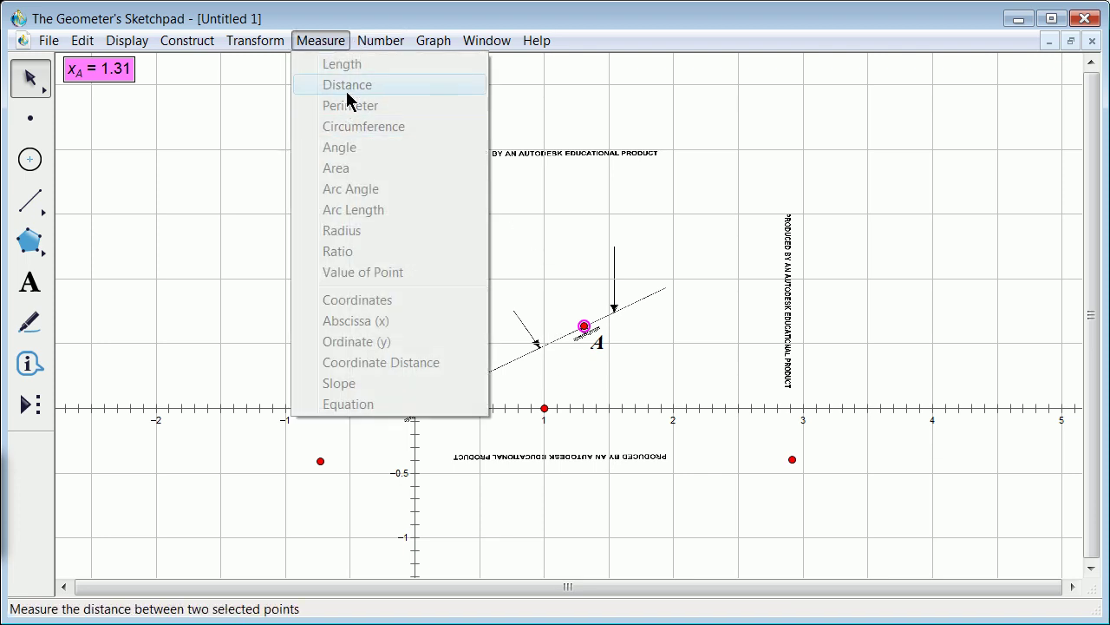
pyautogui.click(685, 236)
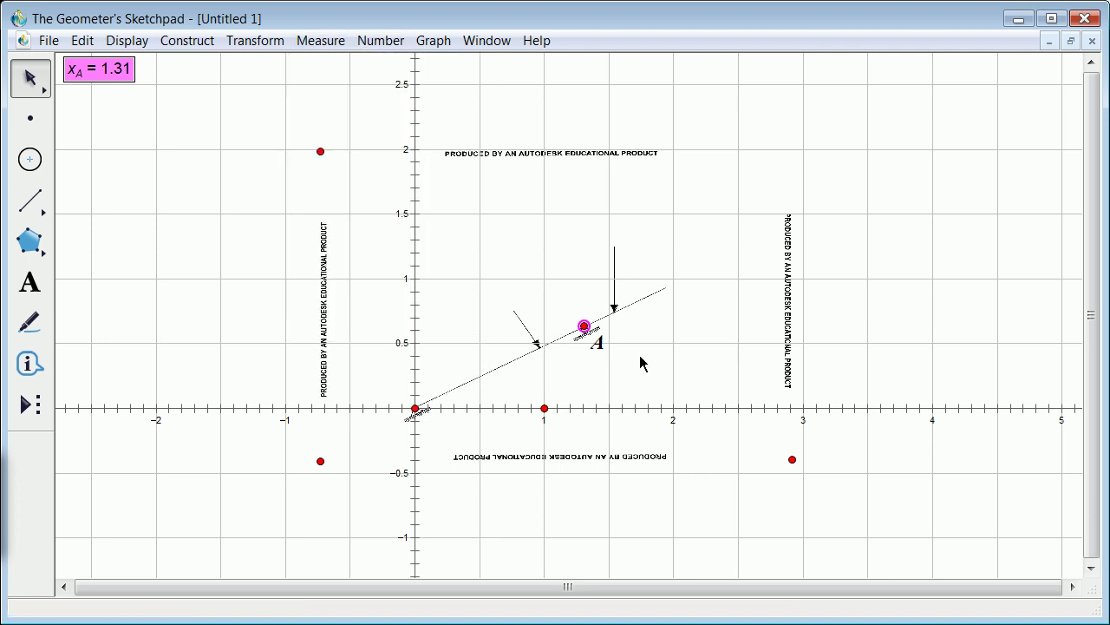
pyautogui.click(684, 326)
pyautogui.click(583, 326)
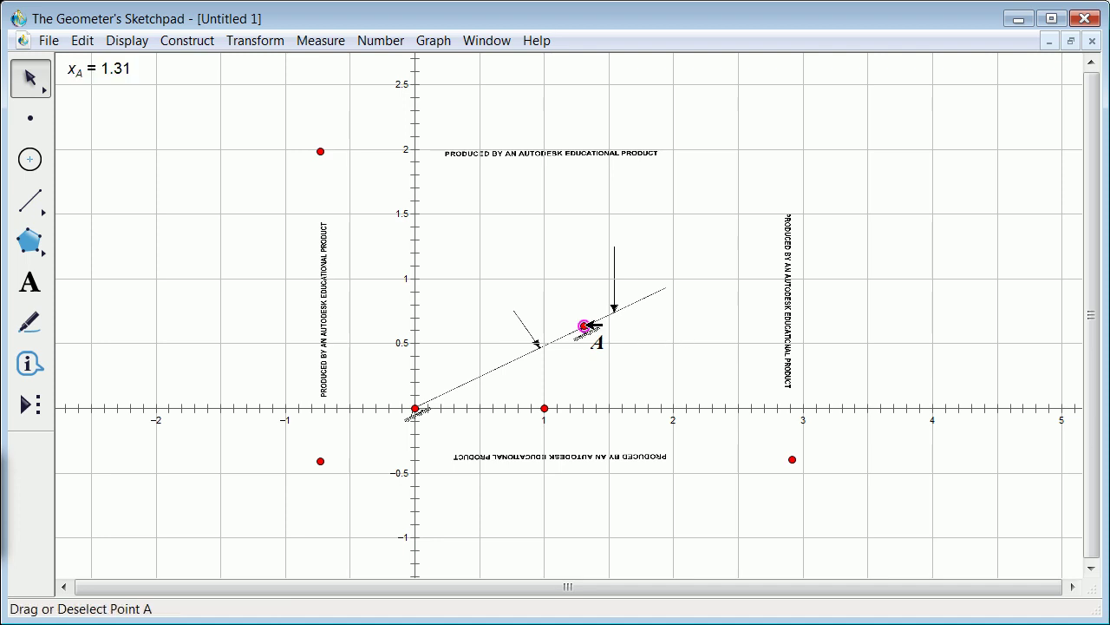
pyautogui.click(337, 42)
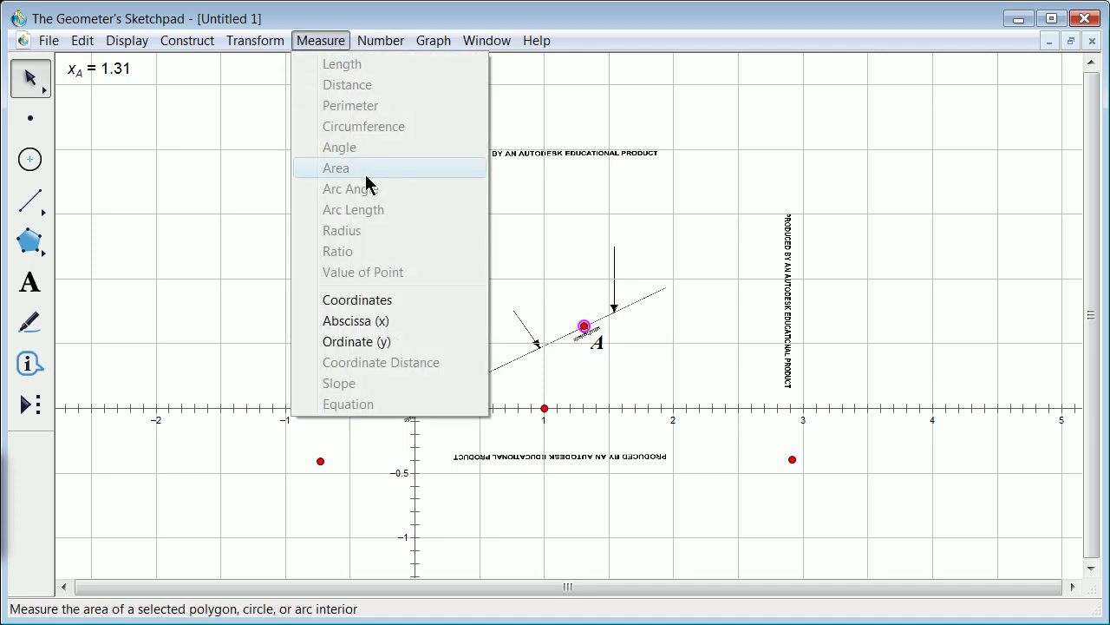
pyautogui.click(364, 343)
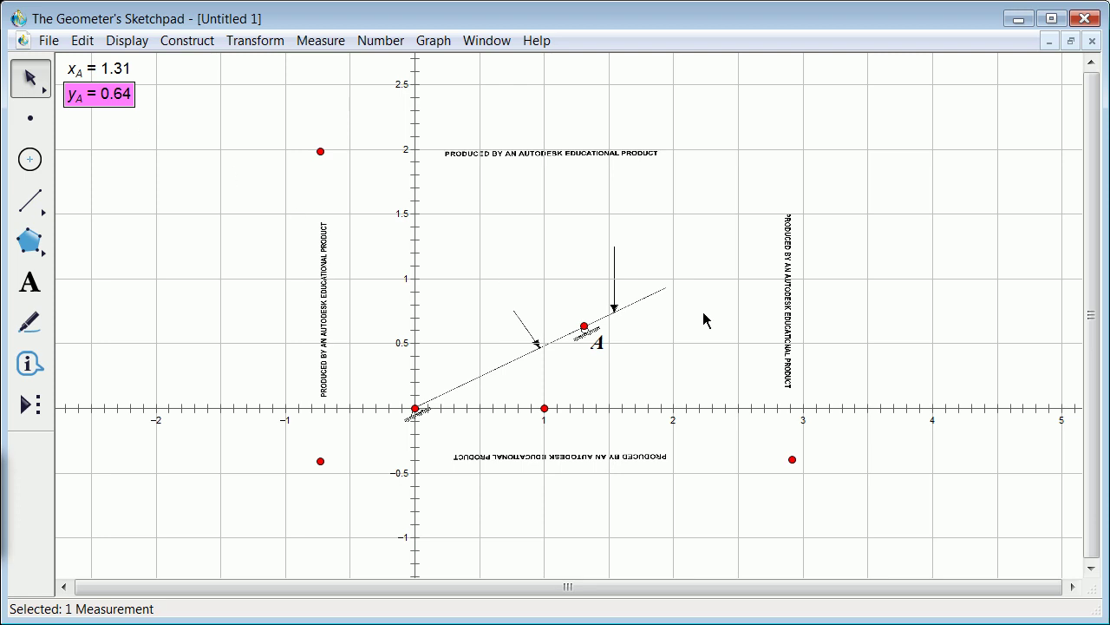
pyautogui.click(692, 251)
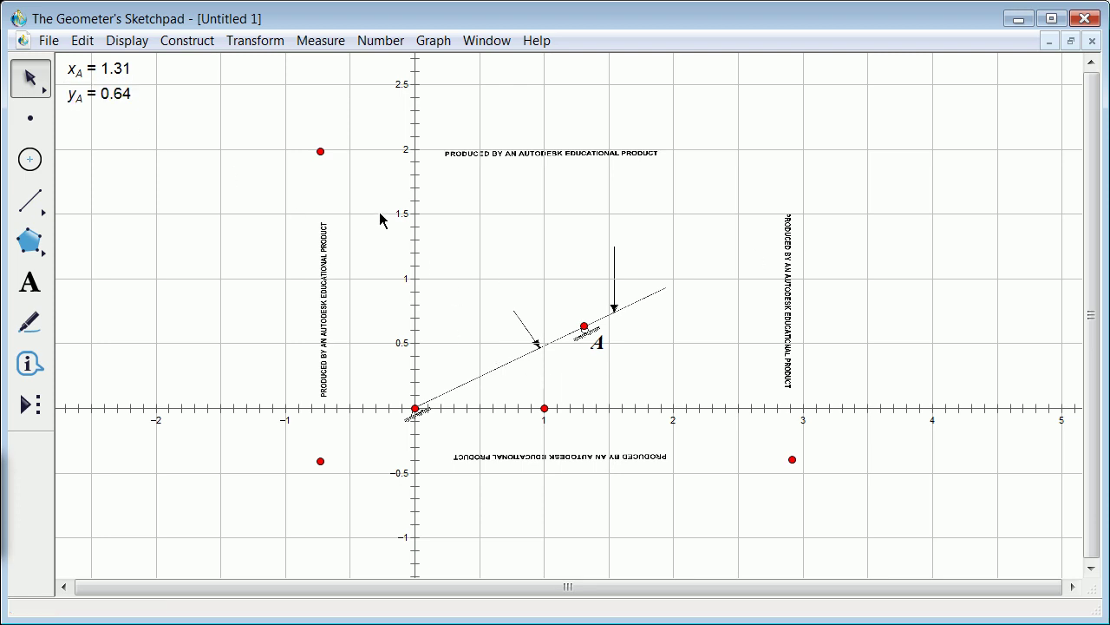
# Construct a segment over the slanted force arrow, from its tail to its tip on the beam line.
pyautogui.click(30, 201)
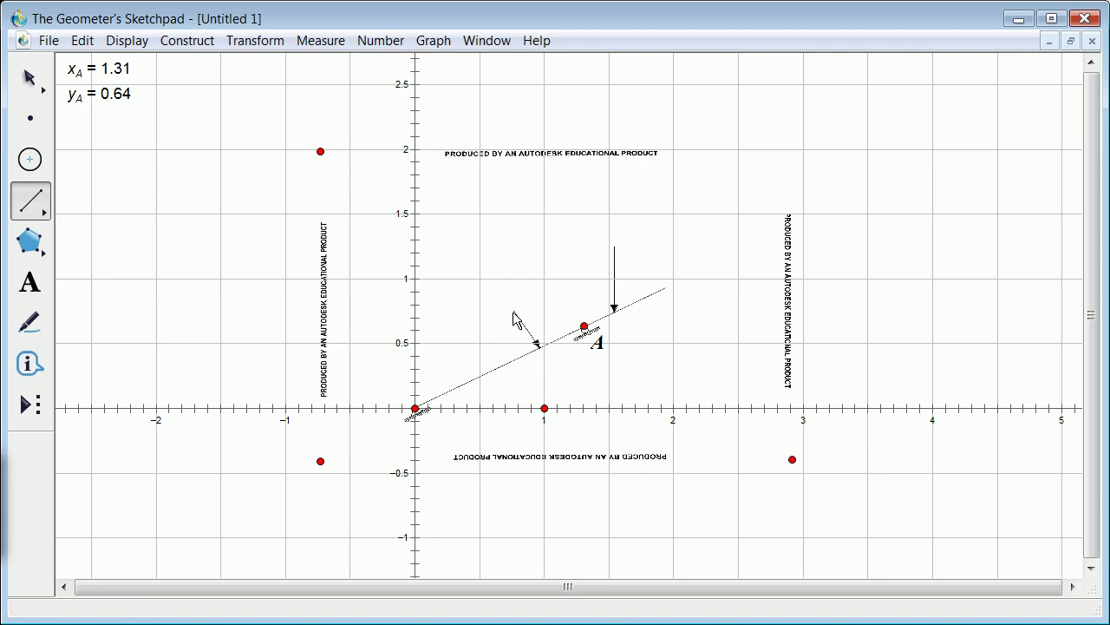
pyautogui.moveTo(512, 310); pyautogui.dragTo(539, 346)
pyautogui.click(33, 81)
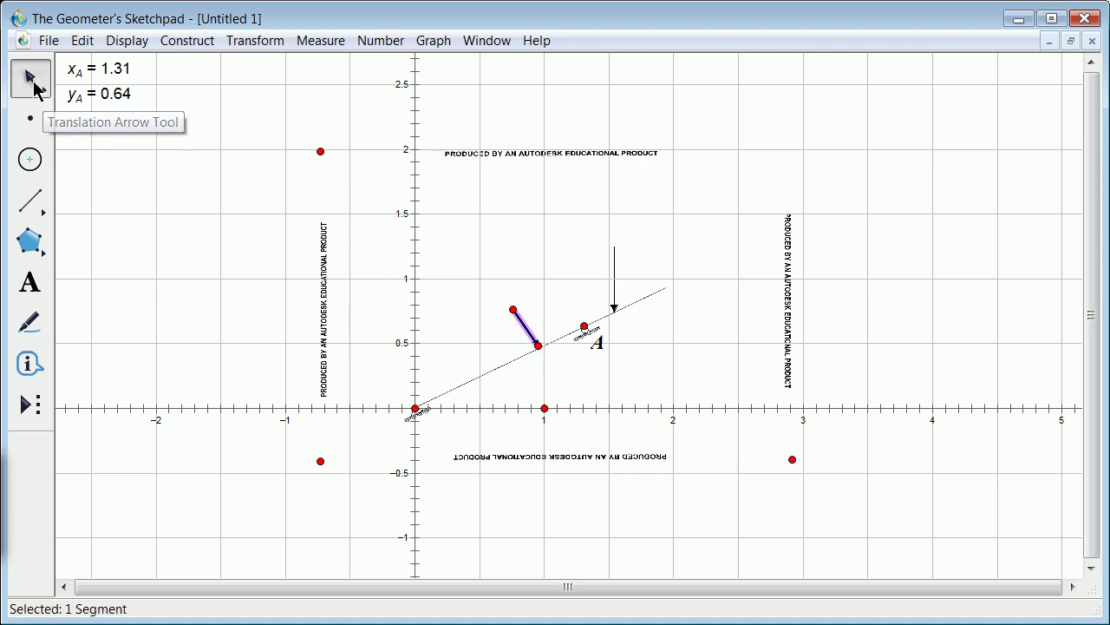
# Construct a short segment from point A, roughly perpendicular to the beam line, ending at about (1.2, 0.84), and deselect it.
pyautogui.click(41, 206)
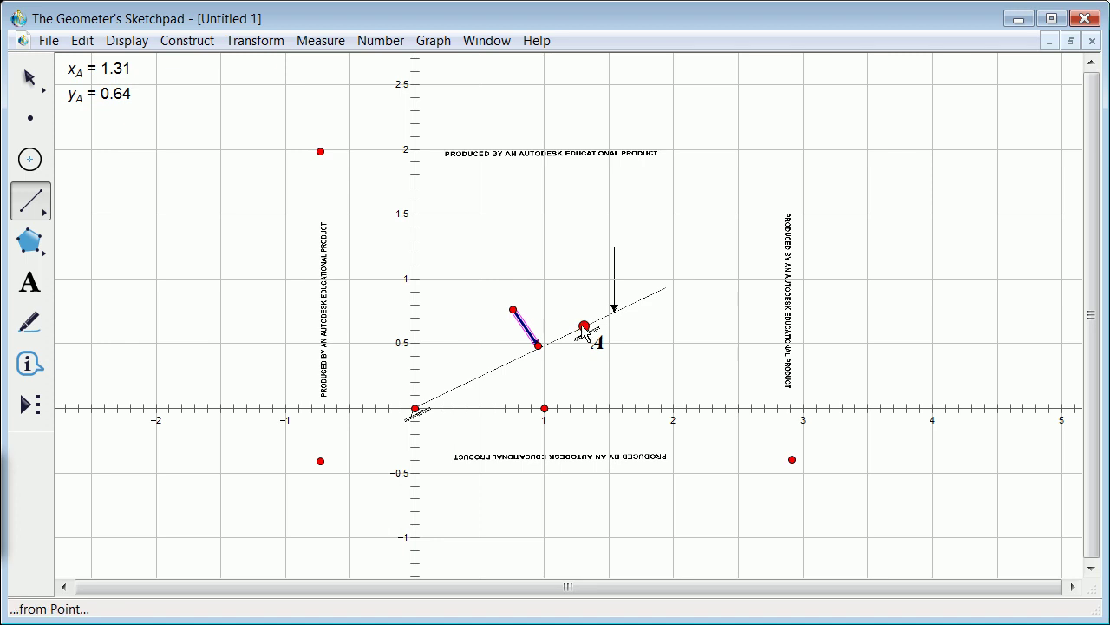
pyautogui.click(571, 309)
pyautogui.moveTo(571, 309); pyautogui.dragTo(569, 302)
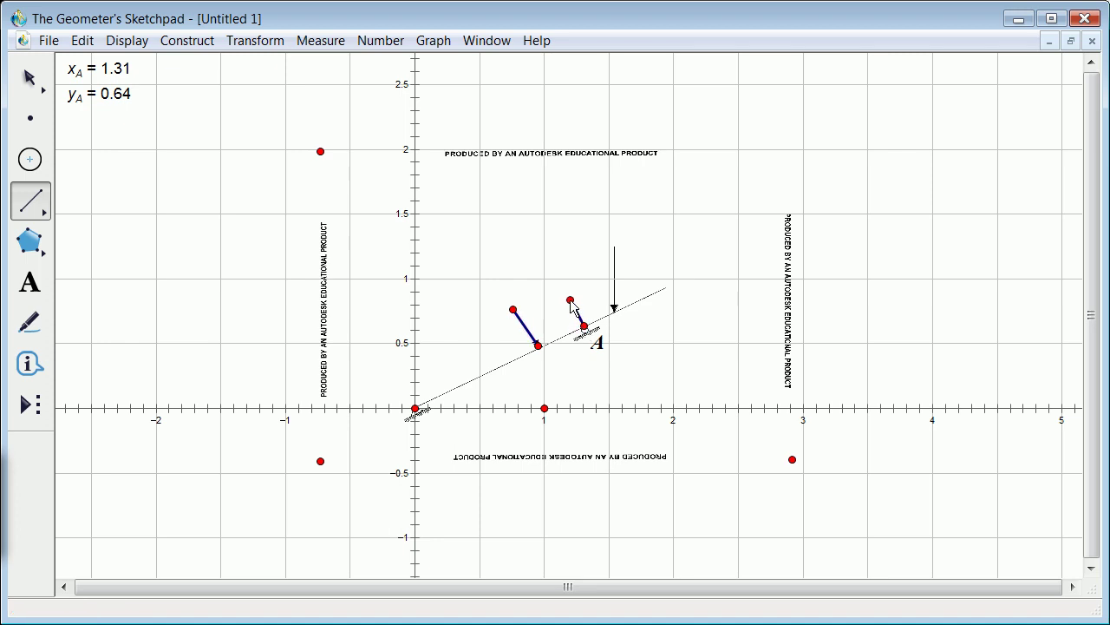
pyautogui.moveTo(571, 303); pyautogui.dragTo(570, 301)
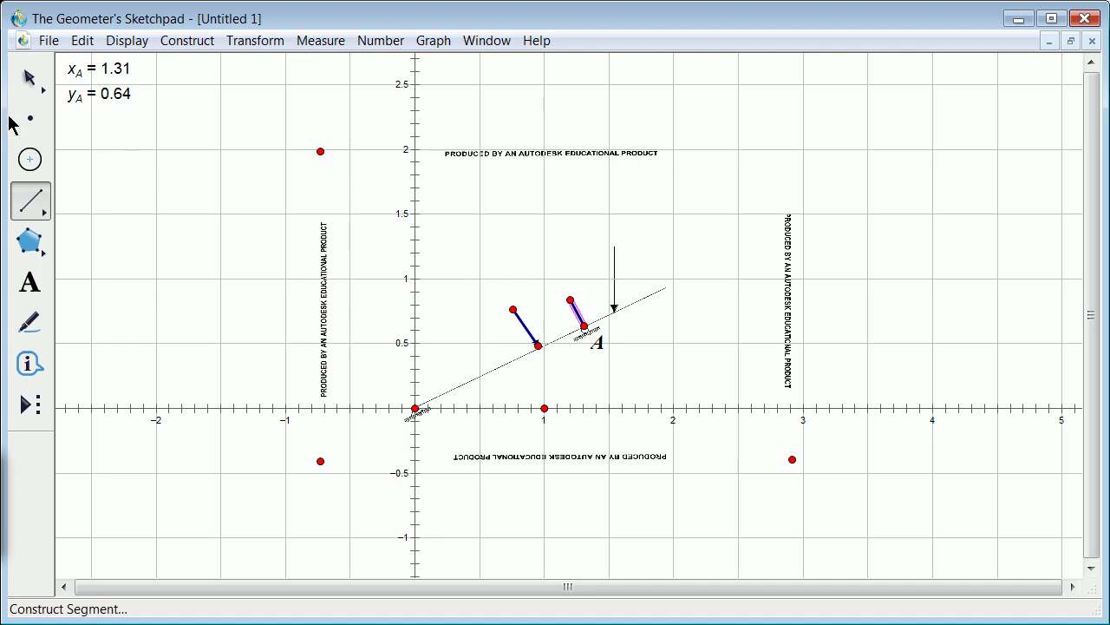
pyautogui.click(30, 78)
pyautogui.click(753, 193)
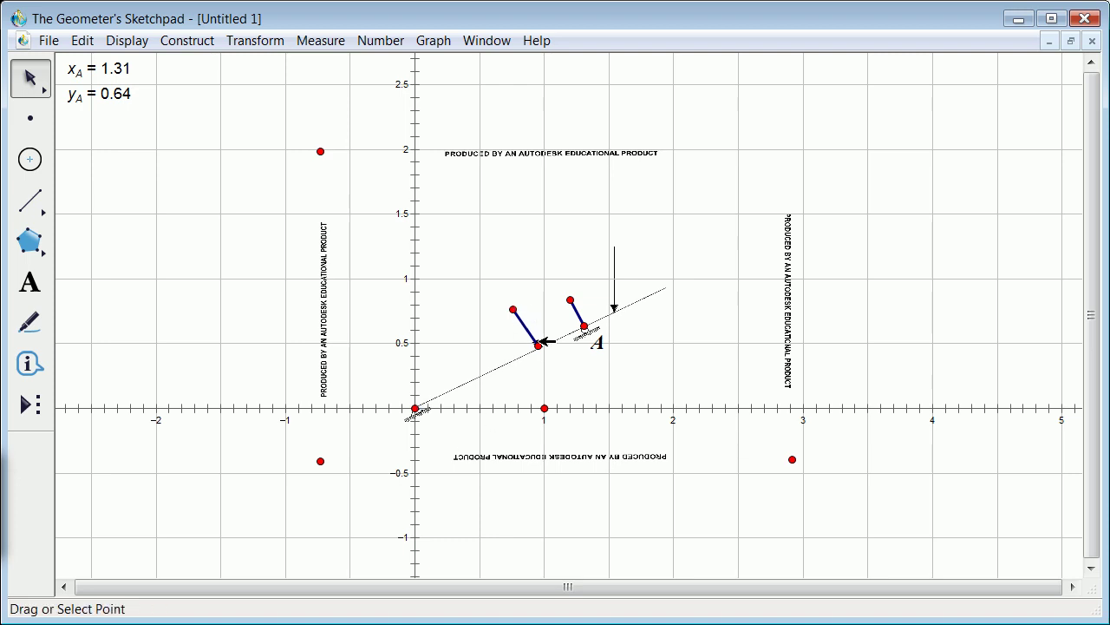
# Construct a line through the upper endpoint of the short perpendicular segment and point A.
pyautogui.click(37, 209)
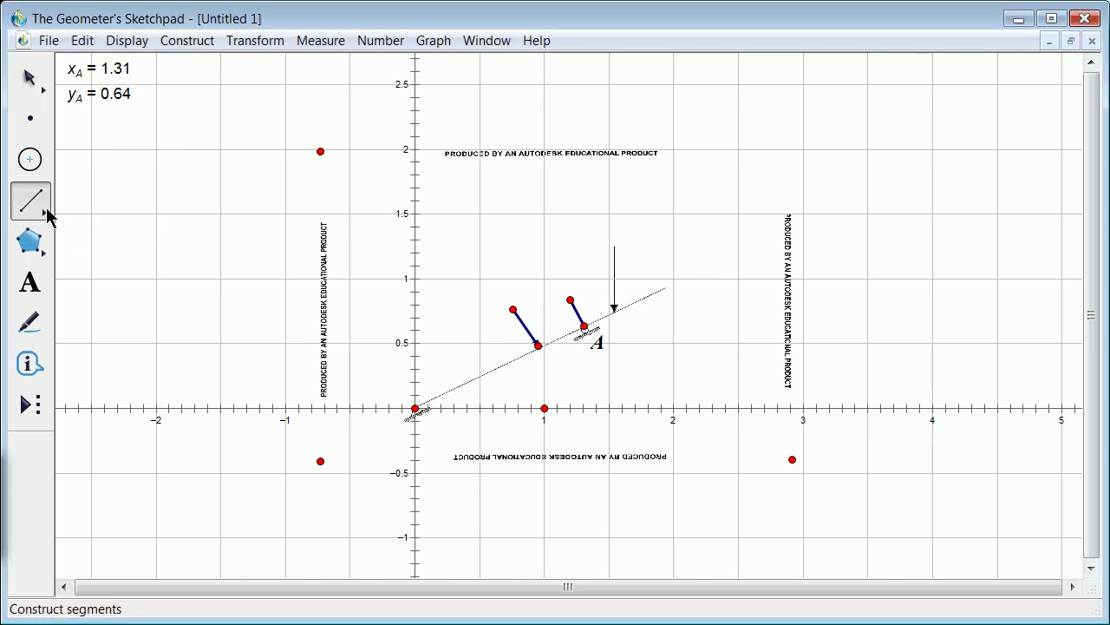
pyautogui.click(46, 214)
pyautogui.click(70, 206)
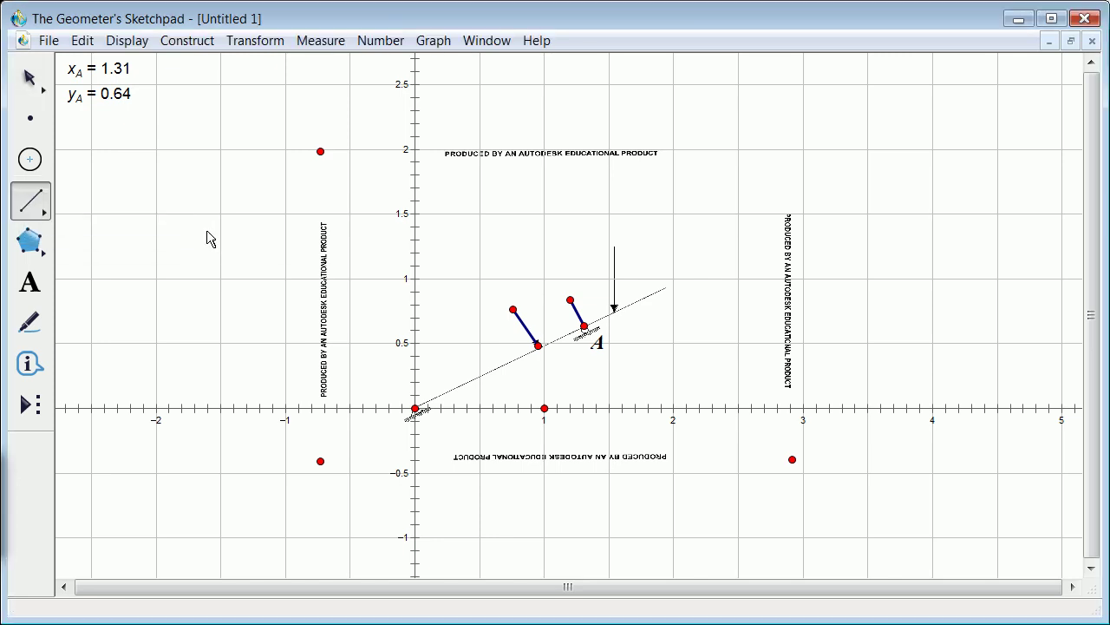
pyautogui.moveTo(44, 211); pyautogui.dragTo(158, 218)
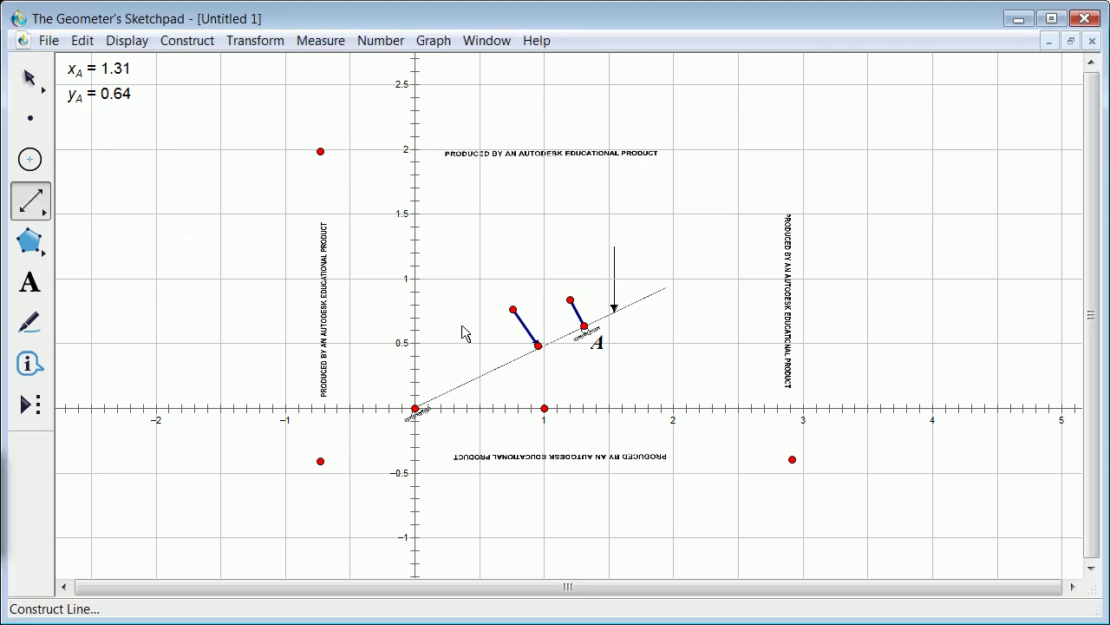
pyautogui.click(572, 301)
pyautogui.click(584, 327)
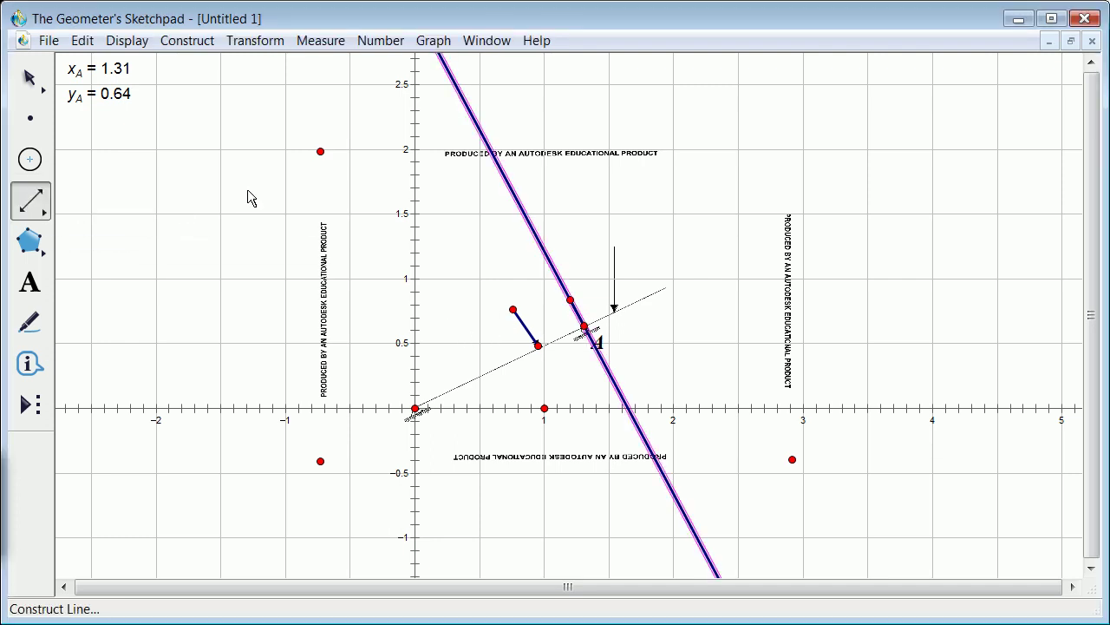
pyautogui.press('Escape')
pyautogui.press('Escape')
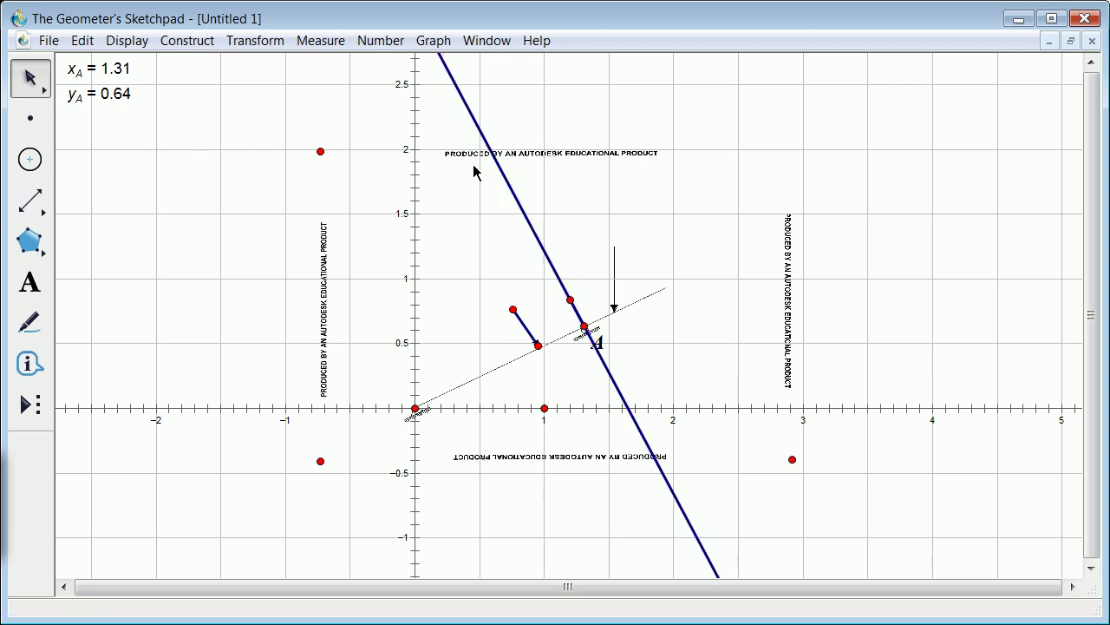
# Change the style of the line through point A to dotted.
pyautogui.click(507, 174)
pyautogui.rightClick(506, 176)
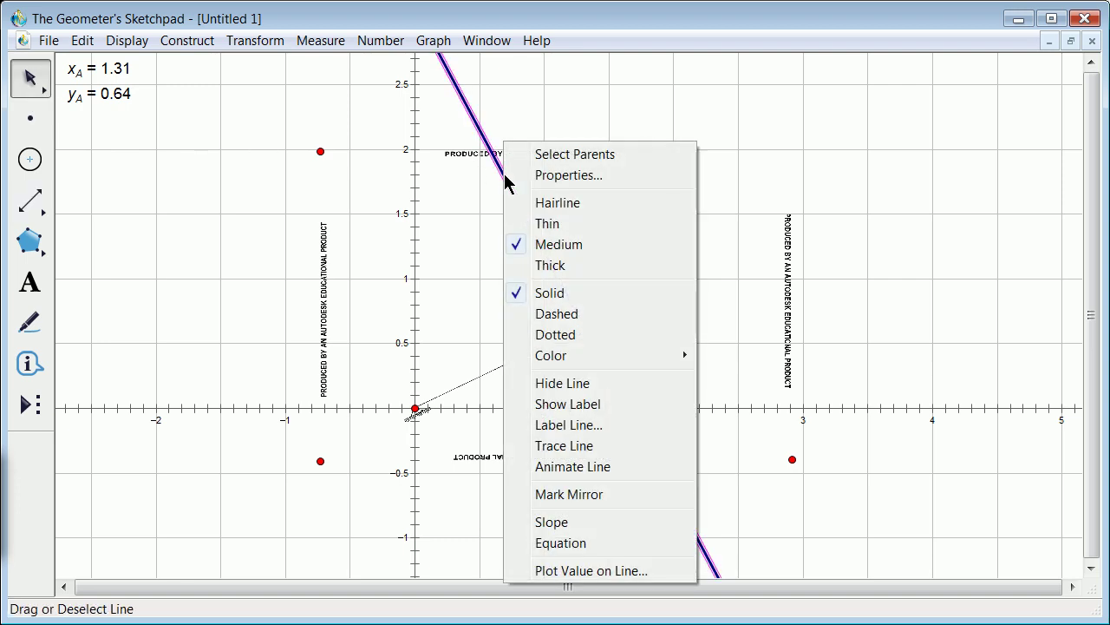
pyautogui.click(563, 334)
pyautogui.click(292, 236)
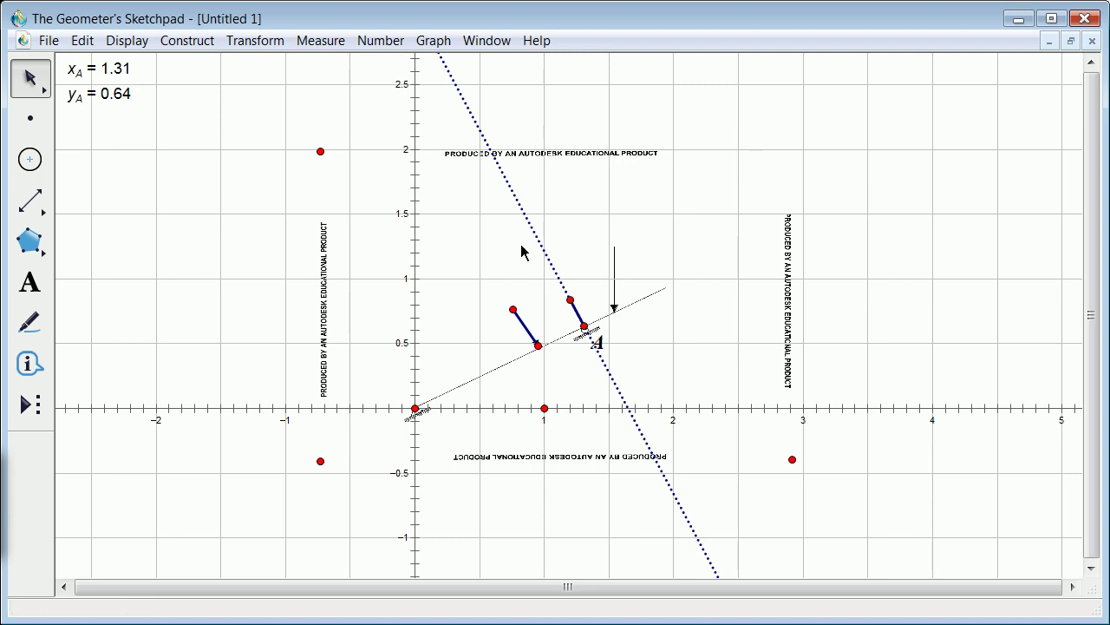
# Construct a dotted line through both endpoints of the segment over the slanted force arrow.
pyautogui.click(31, 200)
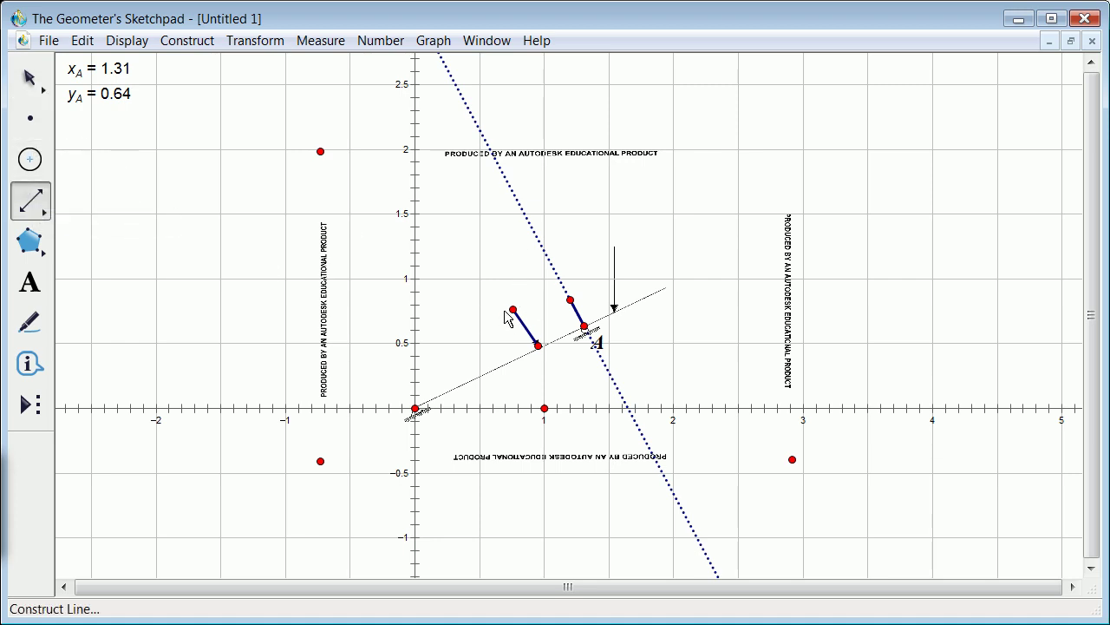
pyautogui.moveTo(513, 310); pyautogui.dragTo(539, 347)
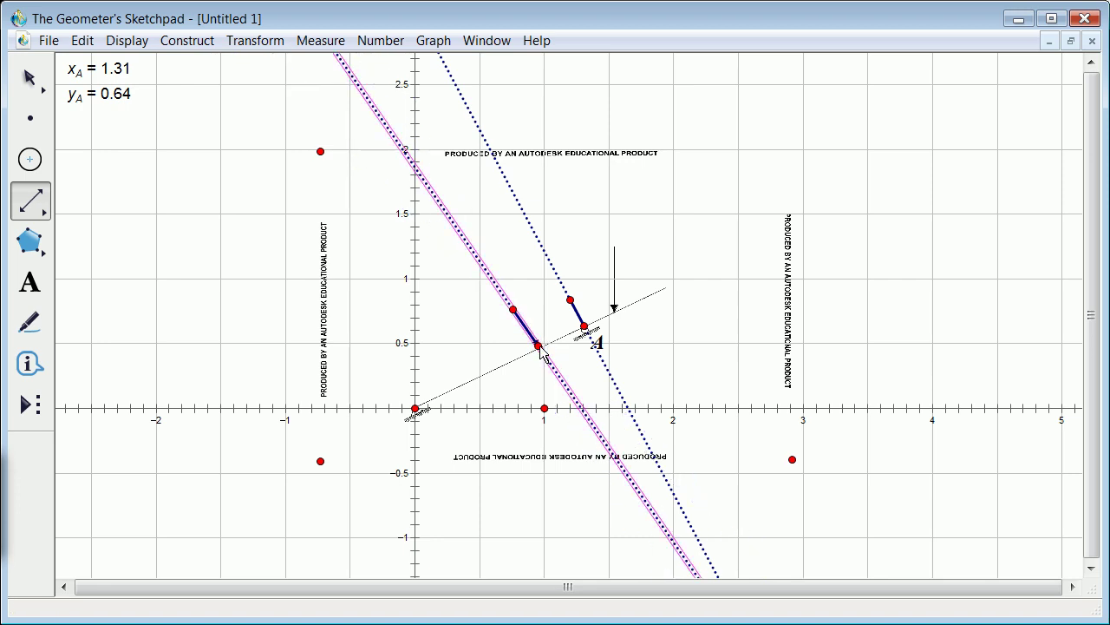
pyautogui.click(31, 83)
pyautogui.click(141, 140)
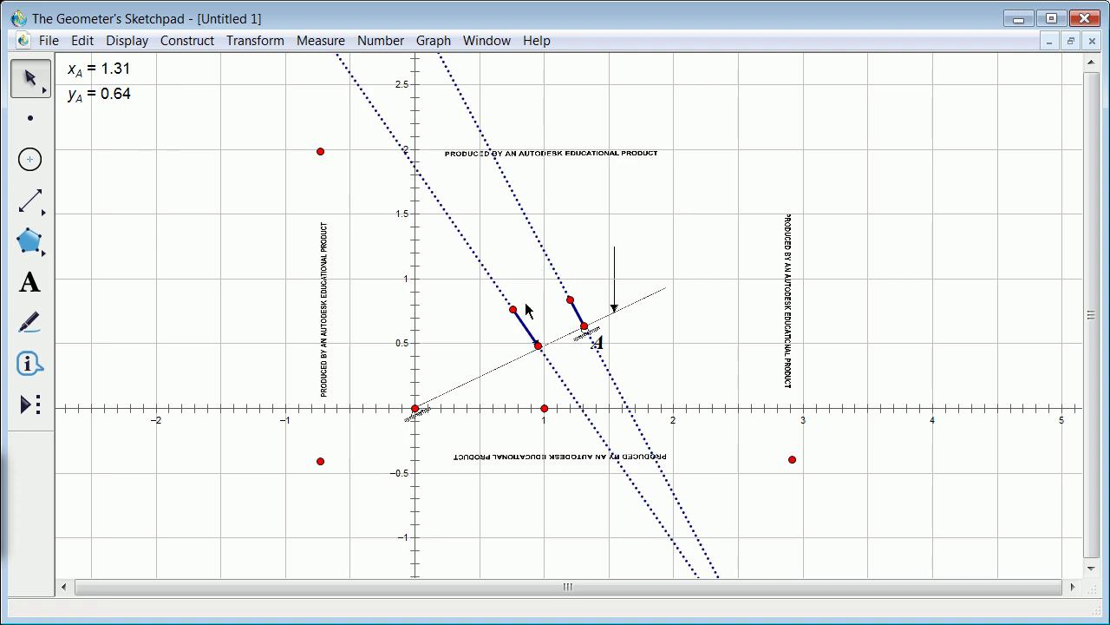
pyautogui.click(577, 310)
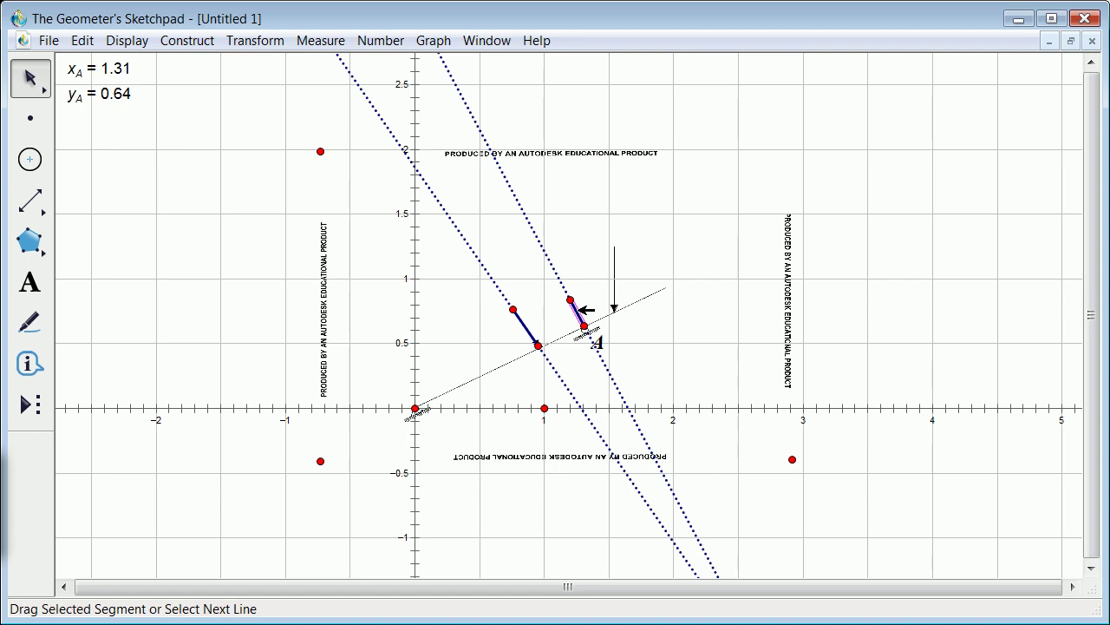
pyautogui.keyDown('shift'); pyautogui.click(533, 331); pyautogui.keyUp('shift')
pyautogui.click(185, 41)
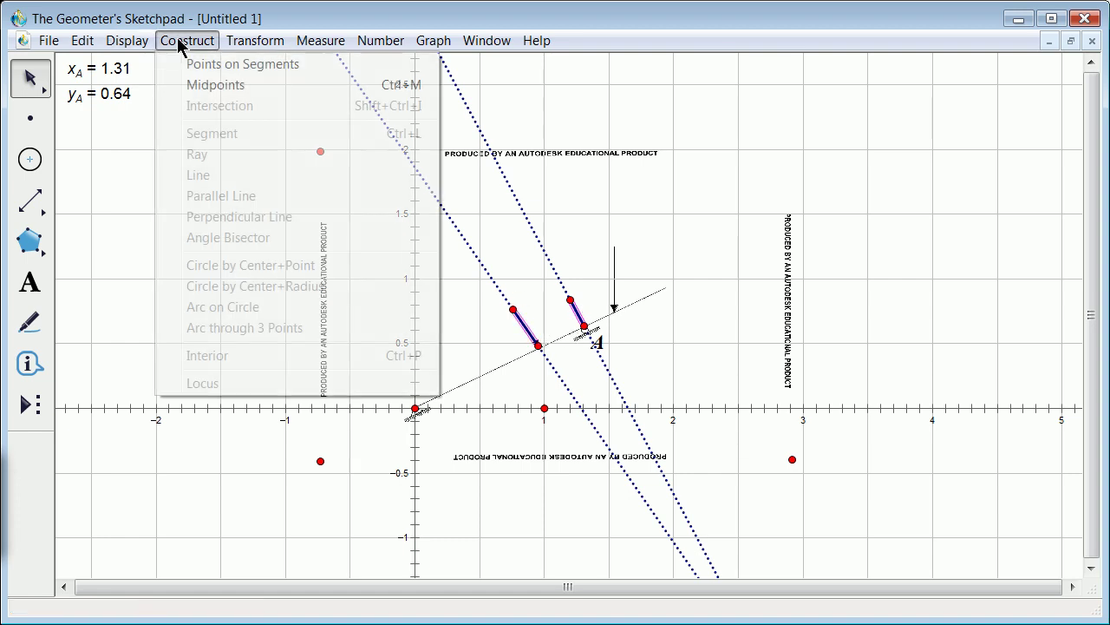
pyautogui.click(715, 119)
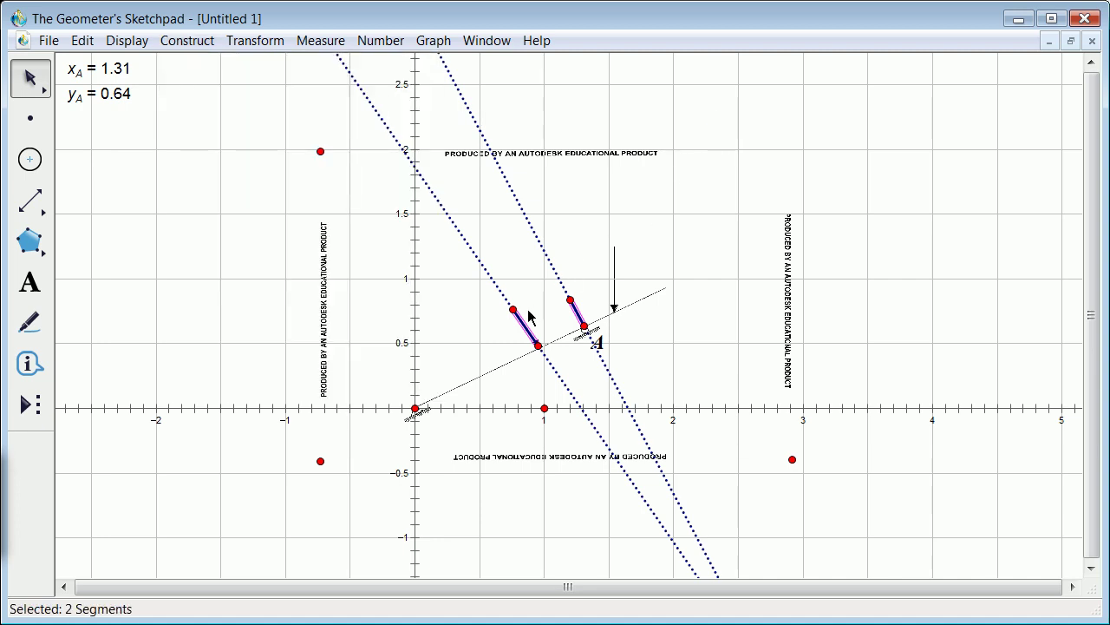
# Move the upper endpoint of the slanted arrow's segment slightly so its dotted line runs nearly parallel to the one through A.
pyautogui.moveTo(513, 308); pyautogui.dragTo(515, 306)
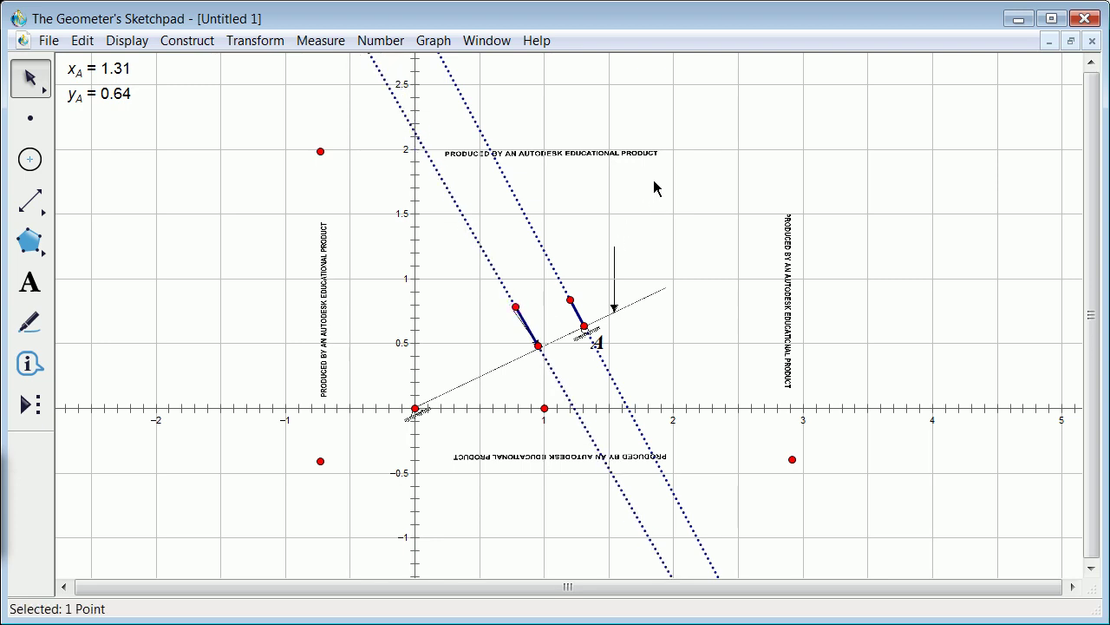
# Move both endpoints of the slanted arrow's segment off the arrow toward the origin, keeping its dotted line roughly aligned with the original direction.
pyautogui.click(527, 291)
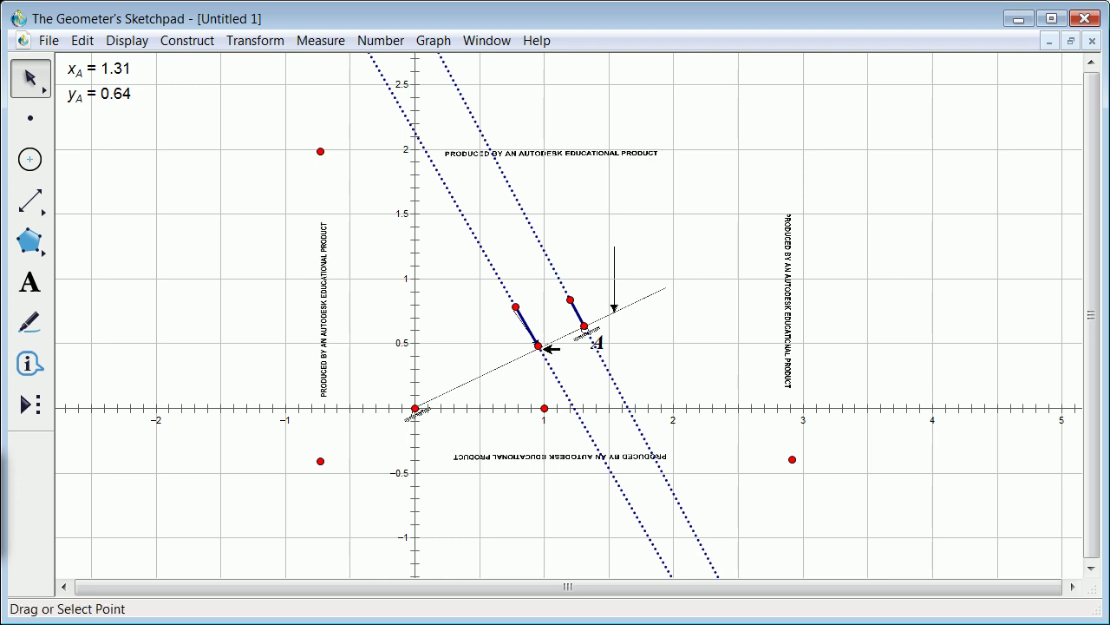
pyautogui.moveTo(541, 347); pyautogui.dragTo(491, 375)
pyautogui.moveTo(516, 307); pyautogui.dragTo(454, 321)
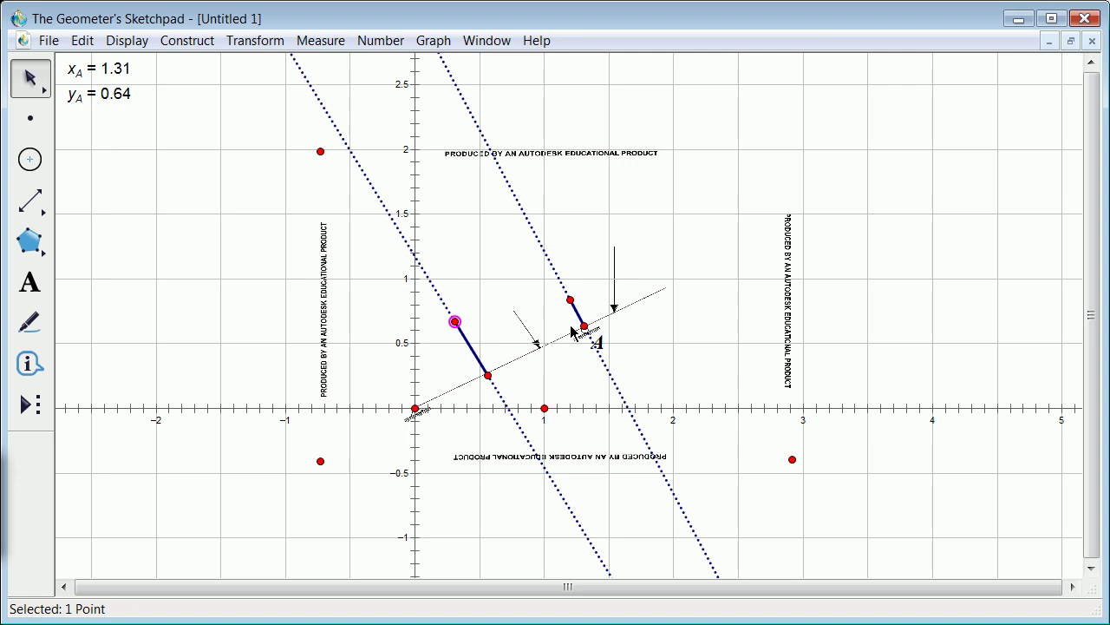
# Place the segment's endpoints back near the slanted arrow's ends, adjusting the lower one so its dotted line runs nearly parallel to the line through A.
pyautogui.moveTo(490, 375); pyautogui.dragTo(543, 347)
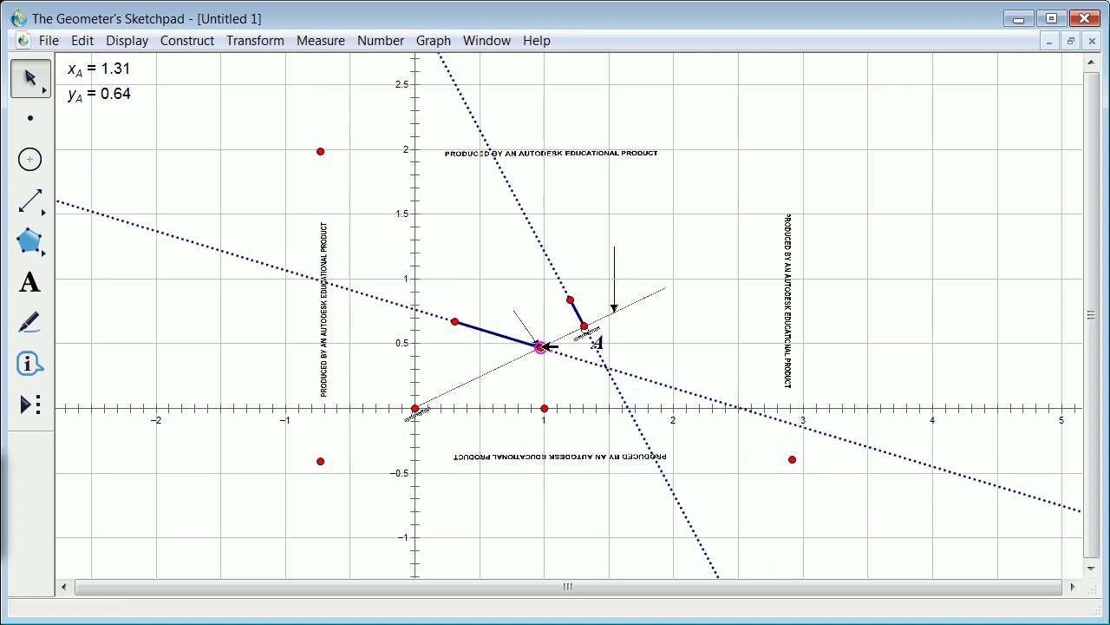
pyautogui.moveTo(458, 323); pyautogui.dragTo(512, 306)
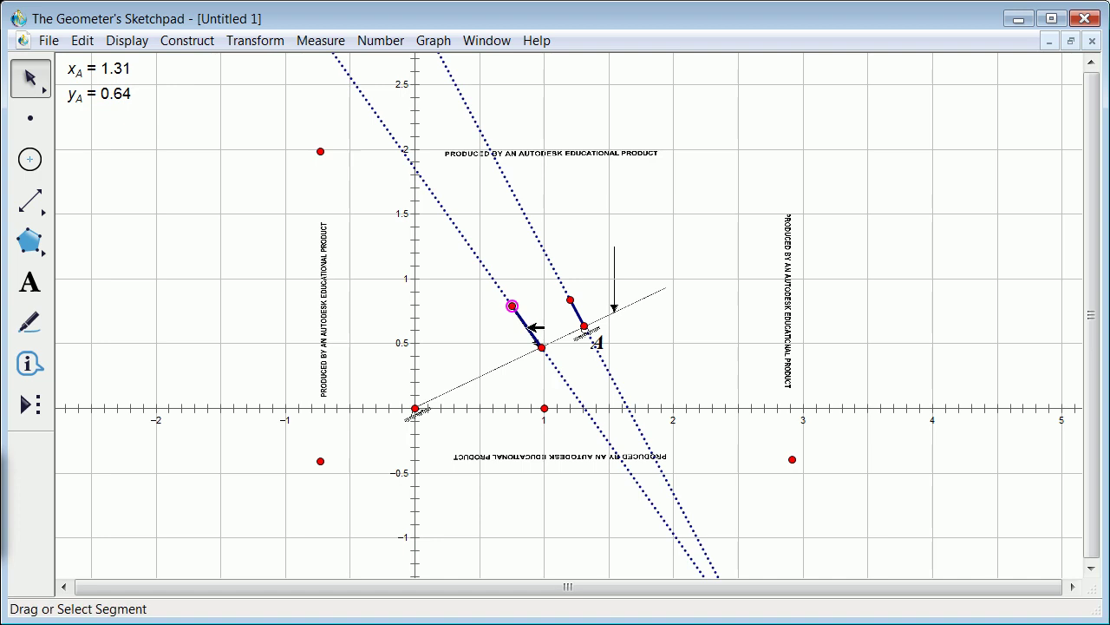
pyautogui.moveTo(542, 348); pyautogui.dragTo(538, 349)
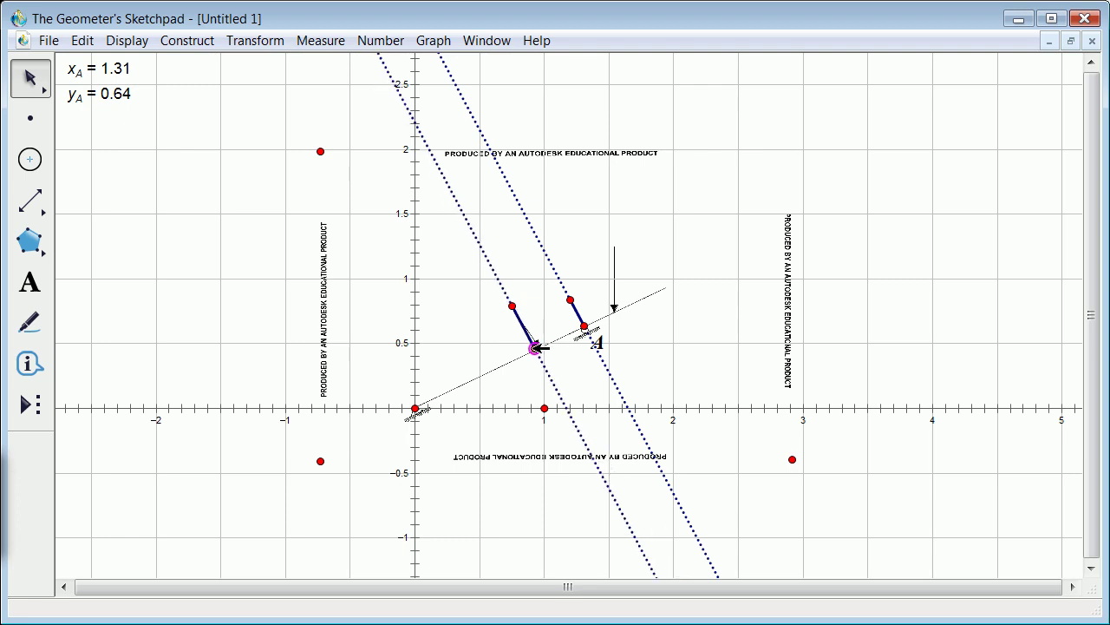
pyautogui.click(535, 348)
pyautogui.click(658, 221)
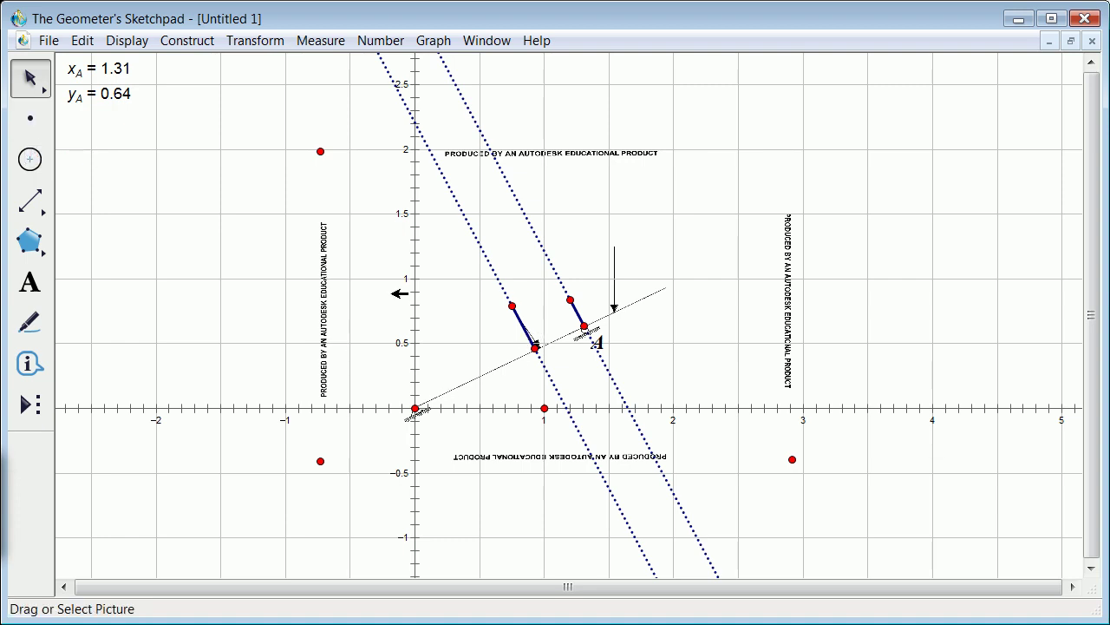
# Construct a line through the origin perpendicular to the slanted arrow's segment.
pyautogui.click(182, 43)
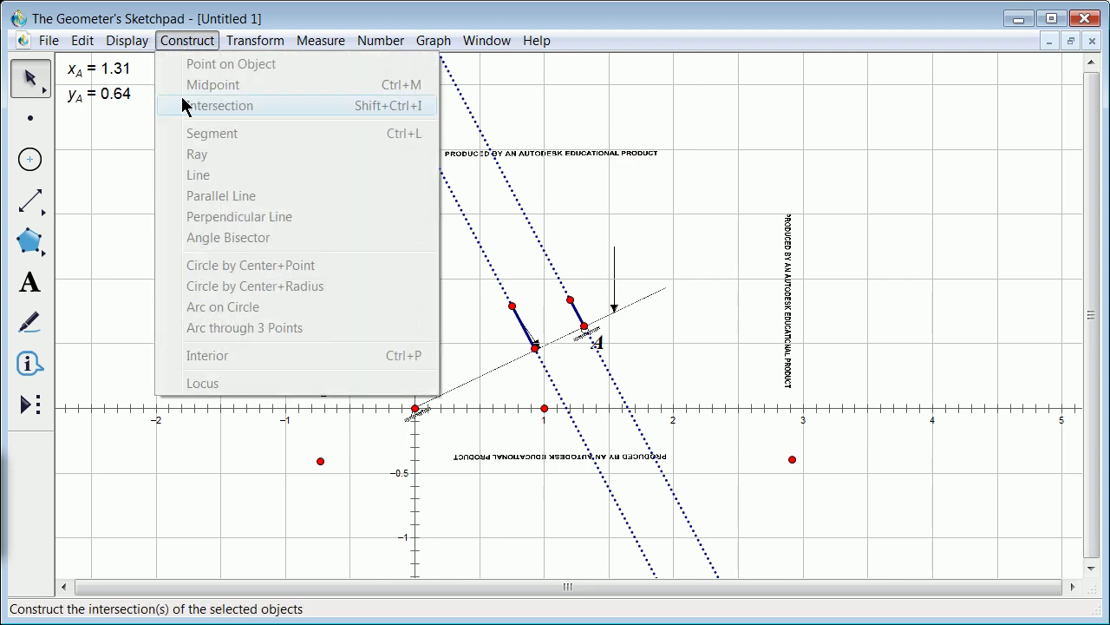
pyautogui.click(128, 122)
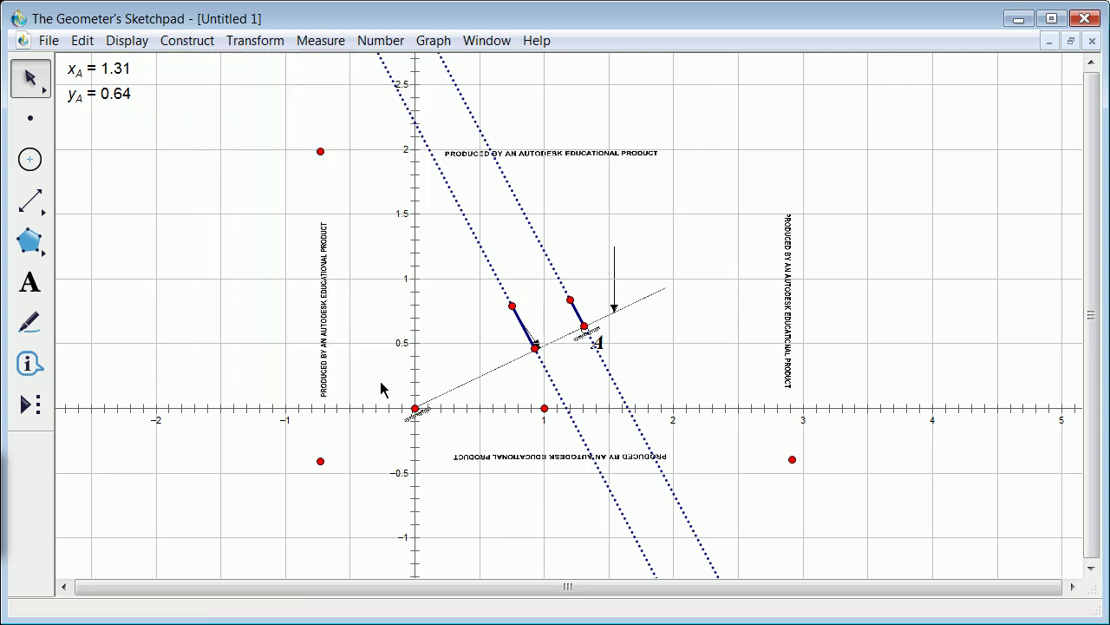
pyautogui.click(417, 407)
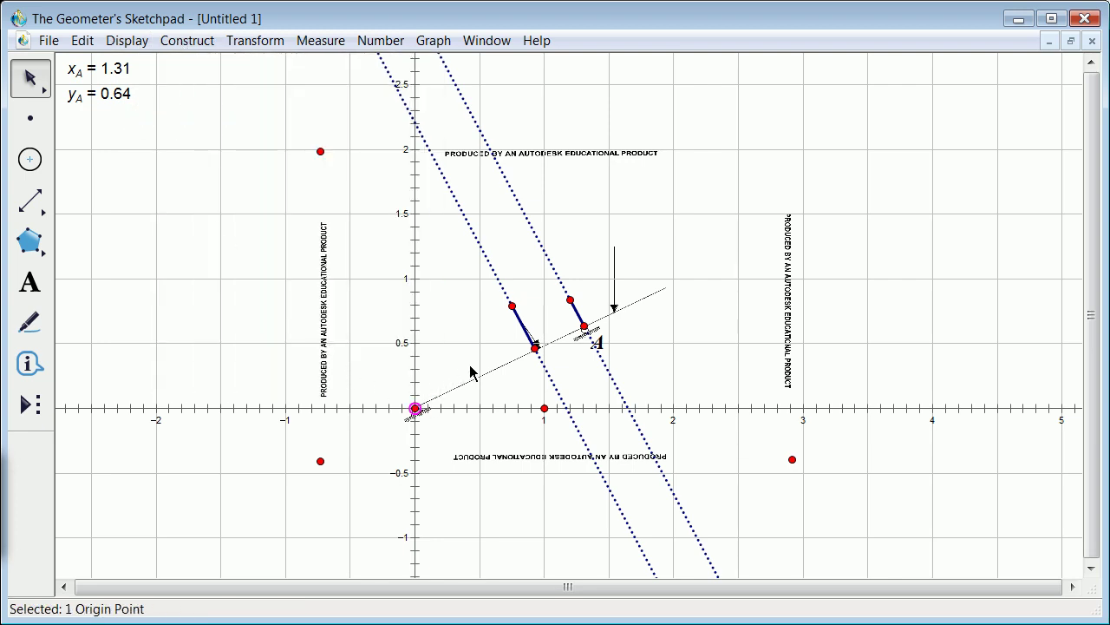
pyautogui.click(524, 328)
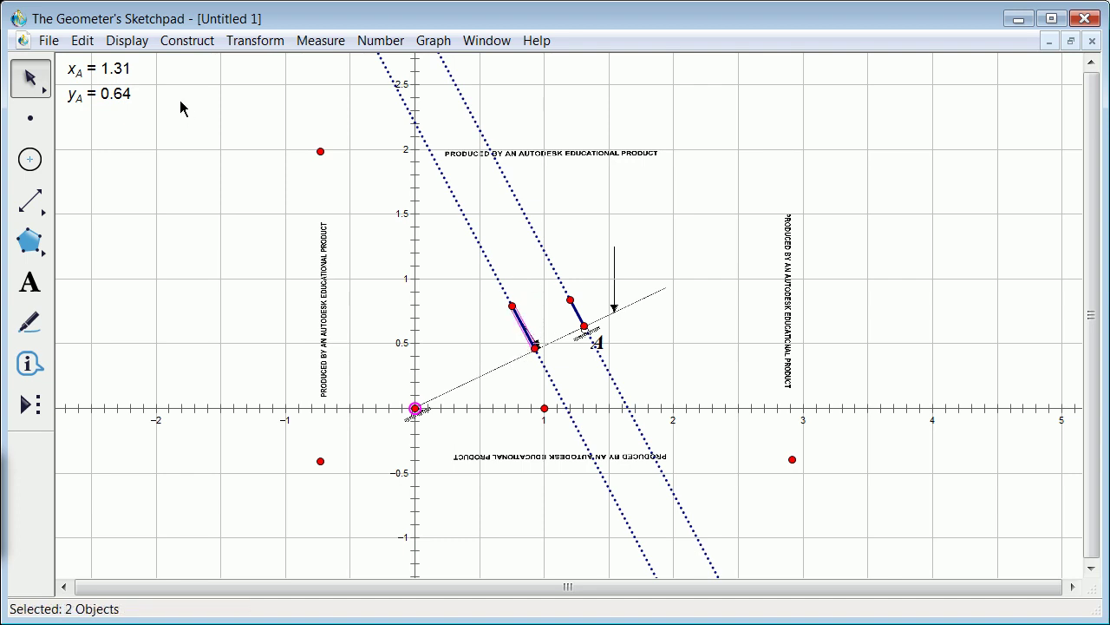
pyautogui.click(187, 40)
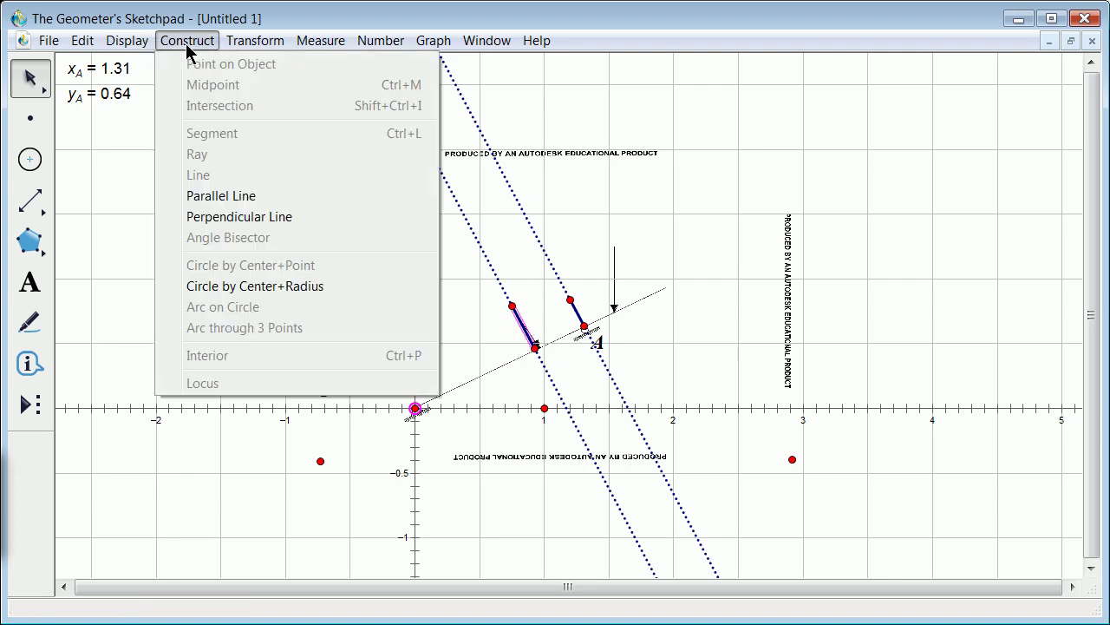
pyautogui.click(233, 217)
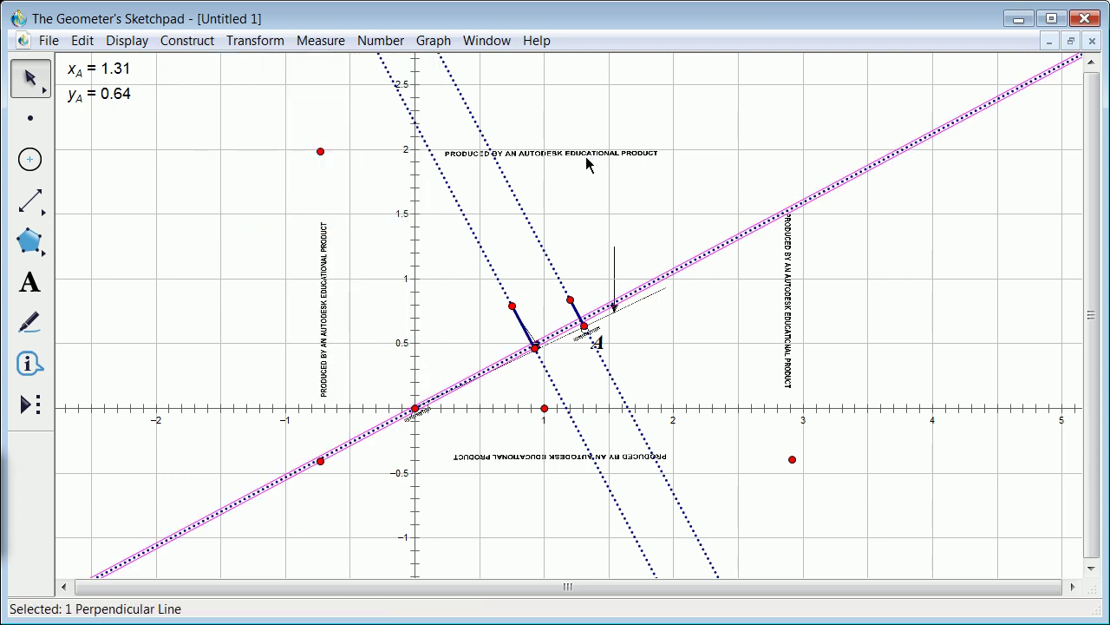
pyautogui.click(736, 84)
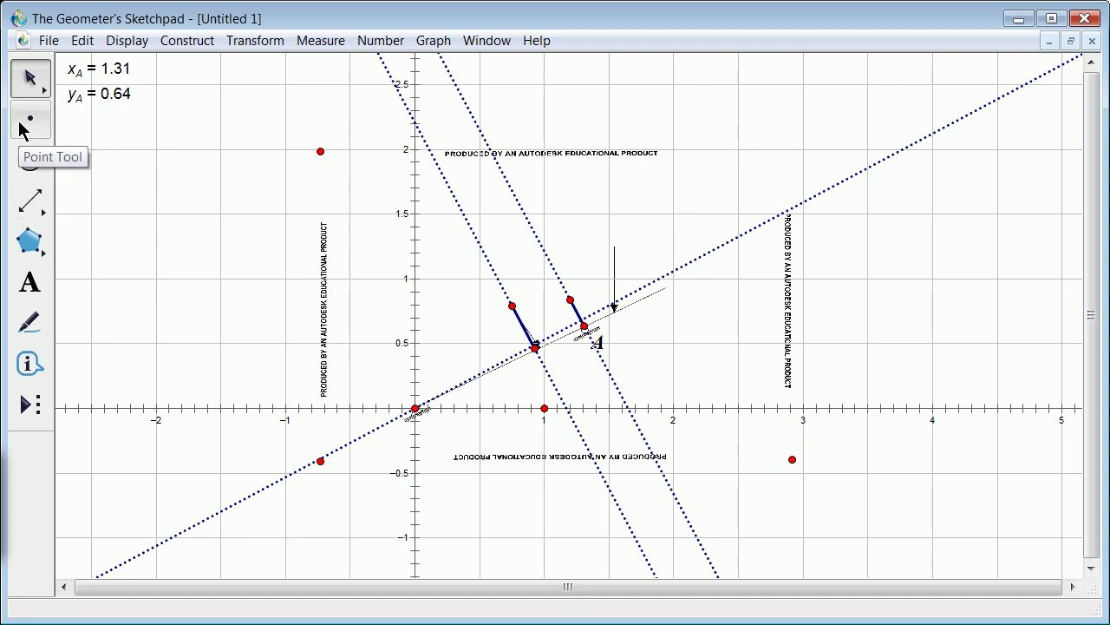
# Construct a line through the origin perpendicular to the short segment at A.
pyautogui.click(416, 407)
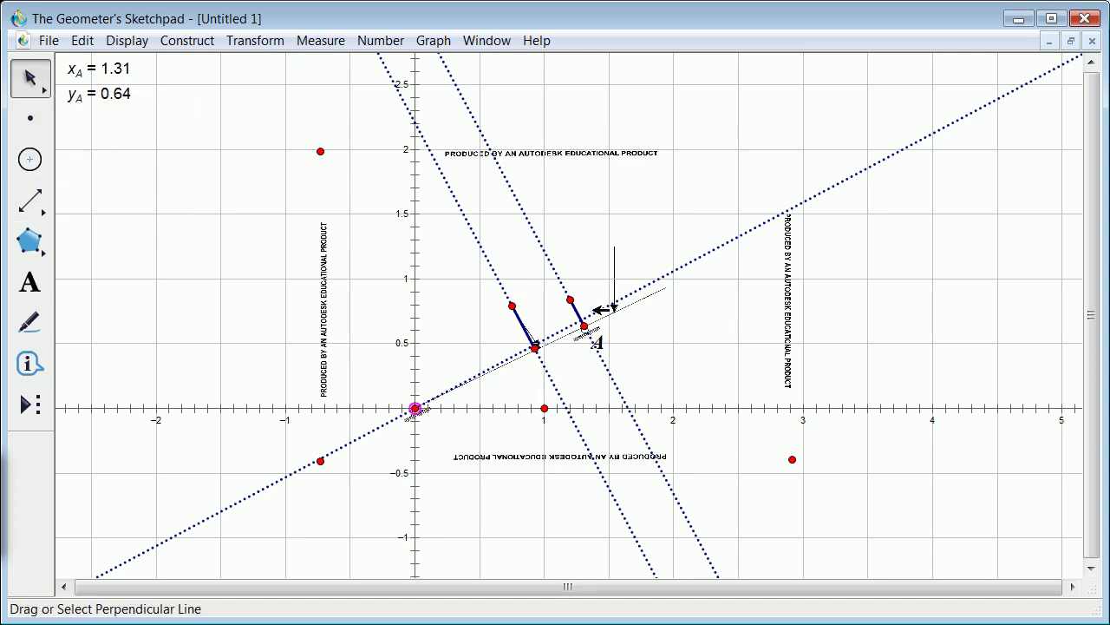
pyautogui.click(577, 311)
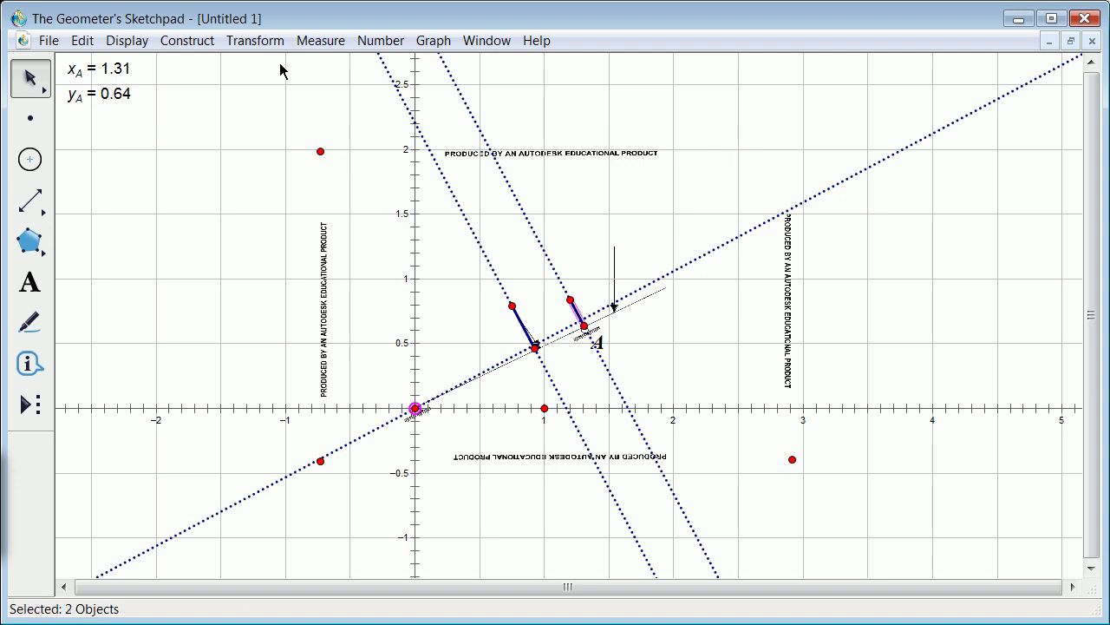
pyautogui.click(196, 41)
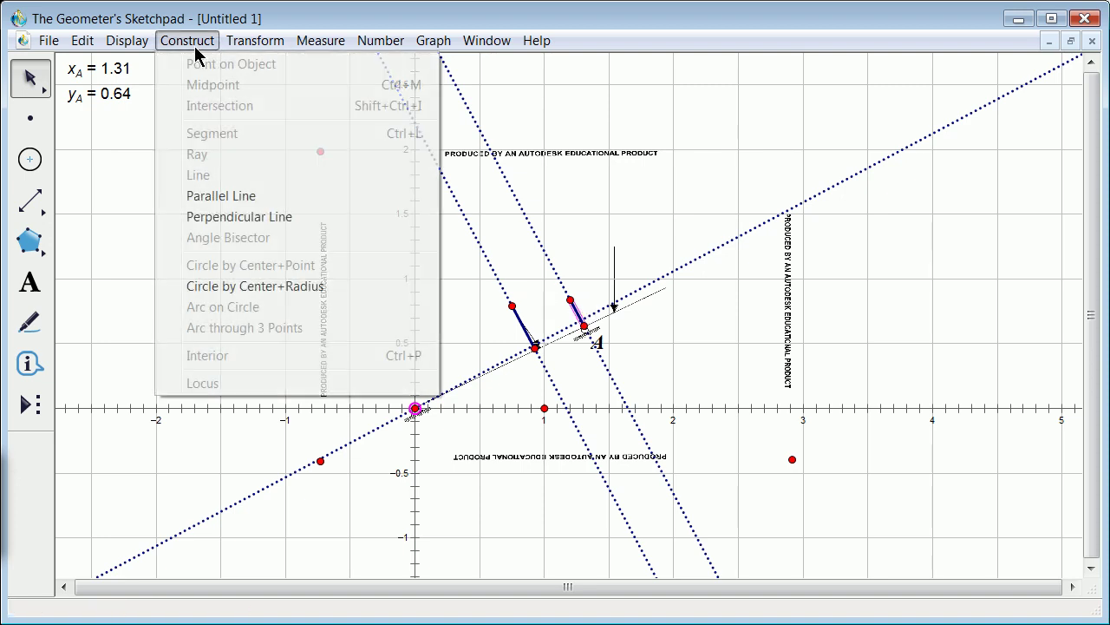
pyautogui.click(261, 217)
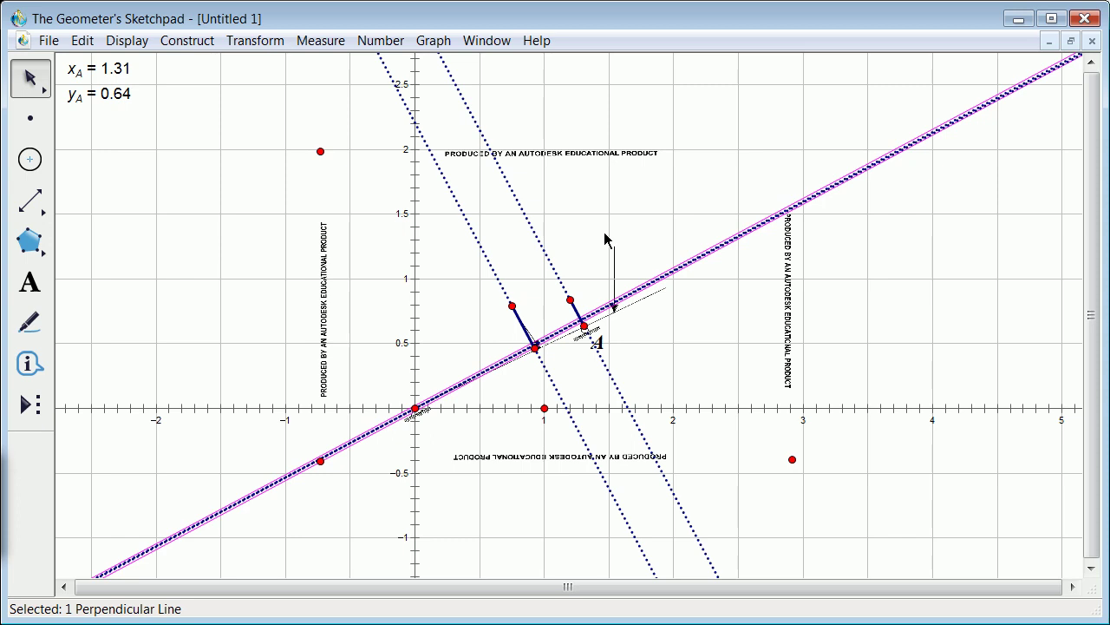
pyautogui.click(642, 203)
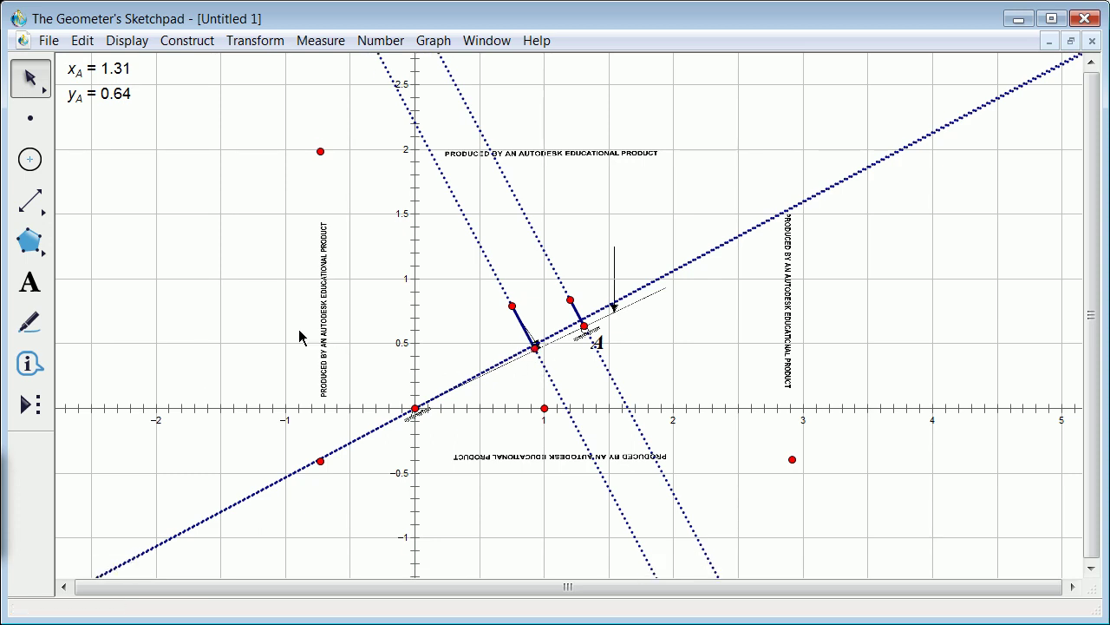
# Place a point where the slanted arrow's segment crosses the perpendicular line from the origin.
pyautogui.click(31, 118)
pyautogui.click(547, 354)
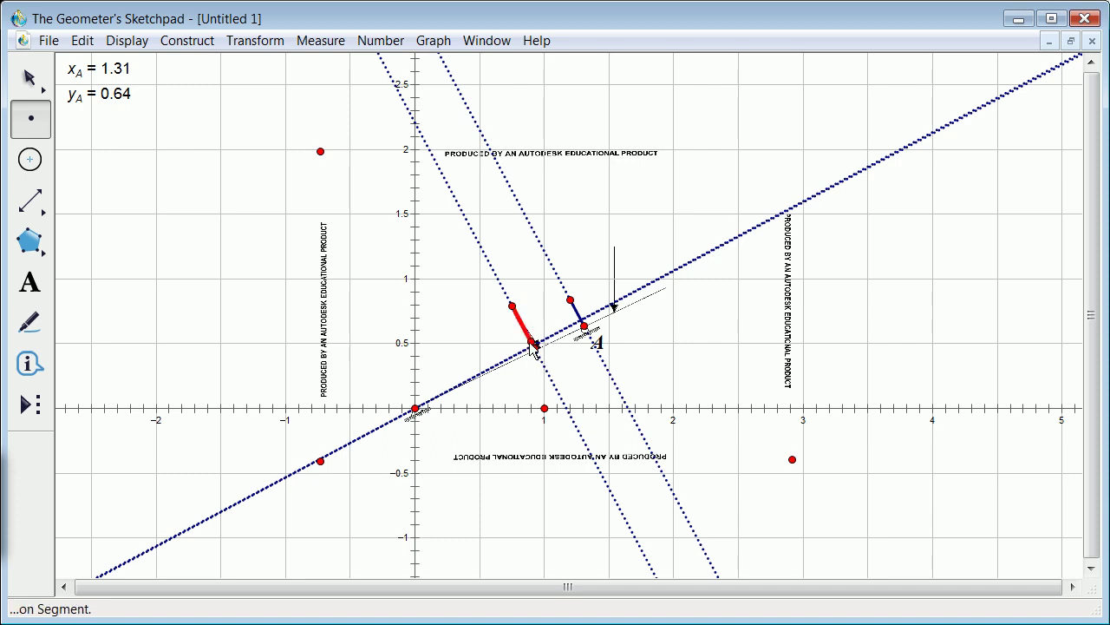
pyautogui.scroll(1, 533, 351)
pyautogui.scroll(-1, 533, 356)
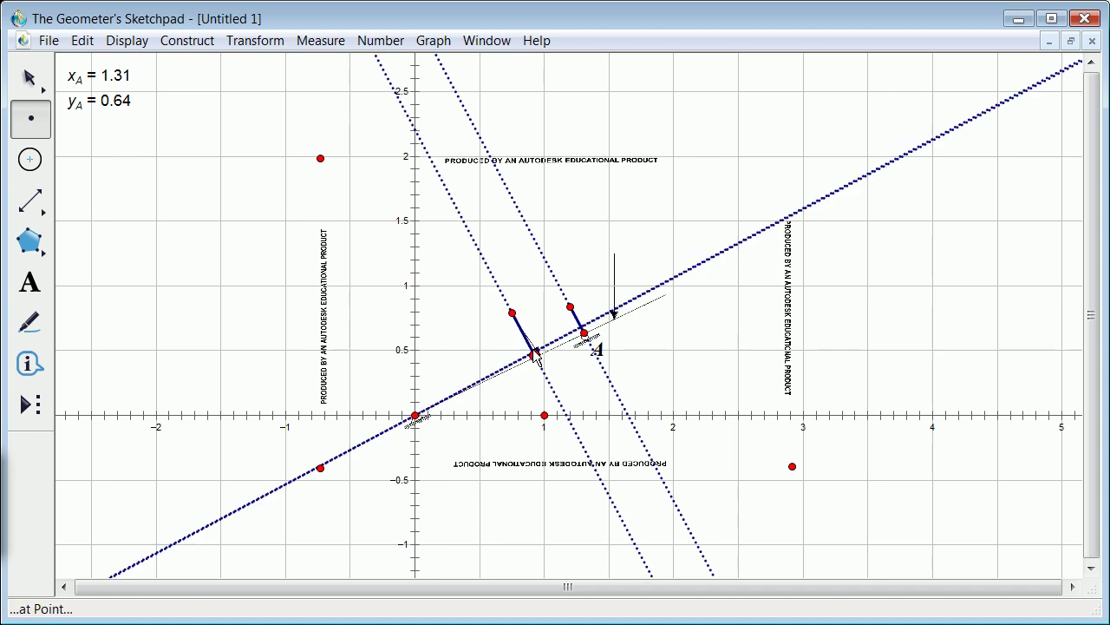
pyautogui.click(534, 353)
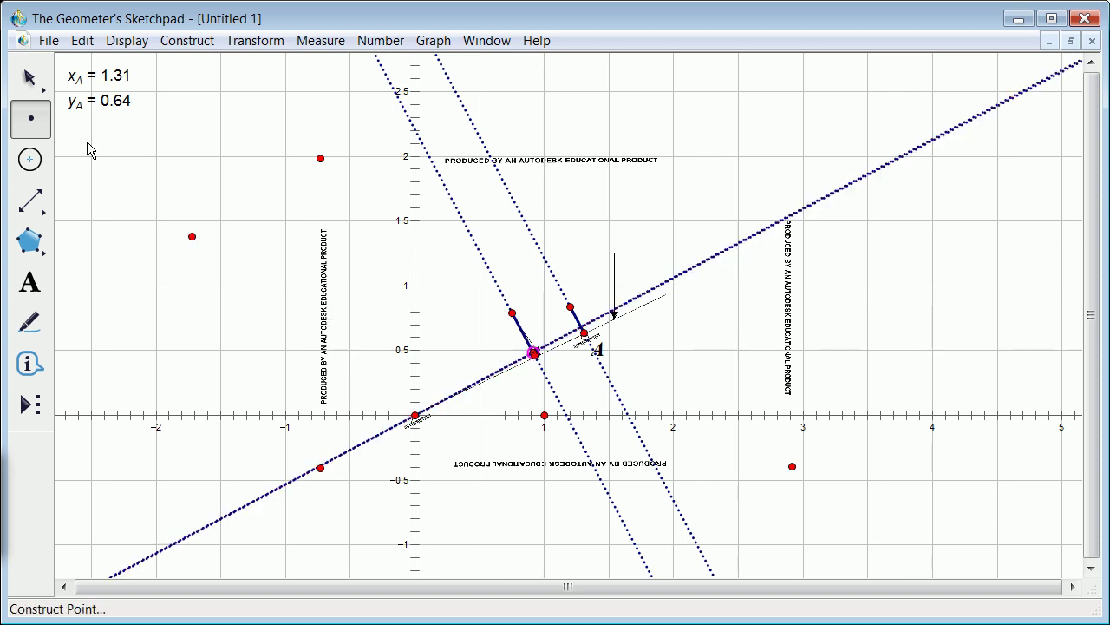
# Draw a circle centred on the origin through the intersection point on the slanted arrow's segment.
pyautogui.click(31, 161)
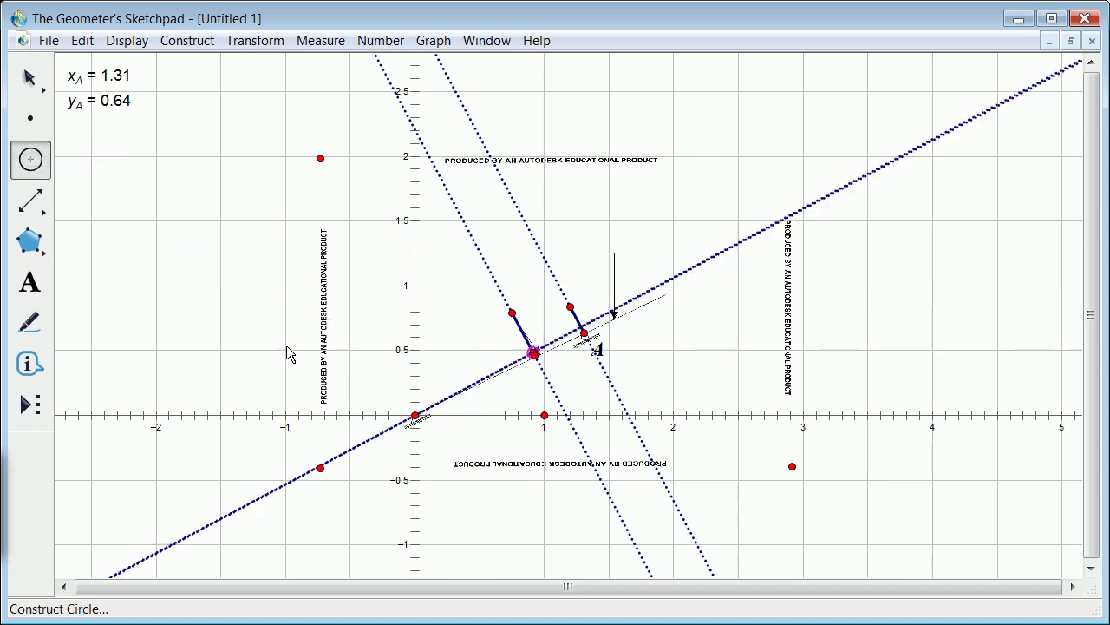
pyautogui.click(416, 415)
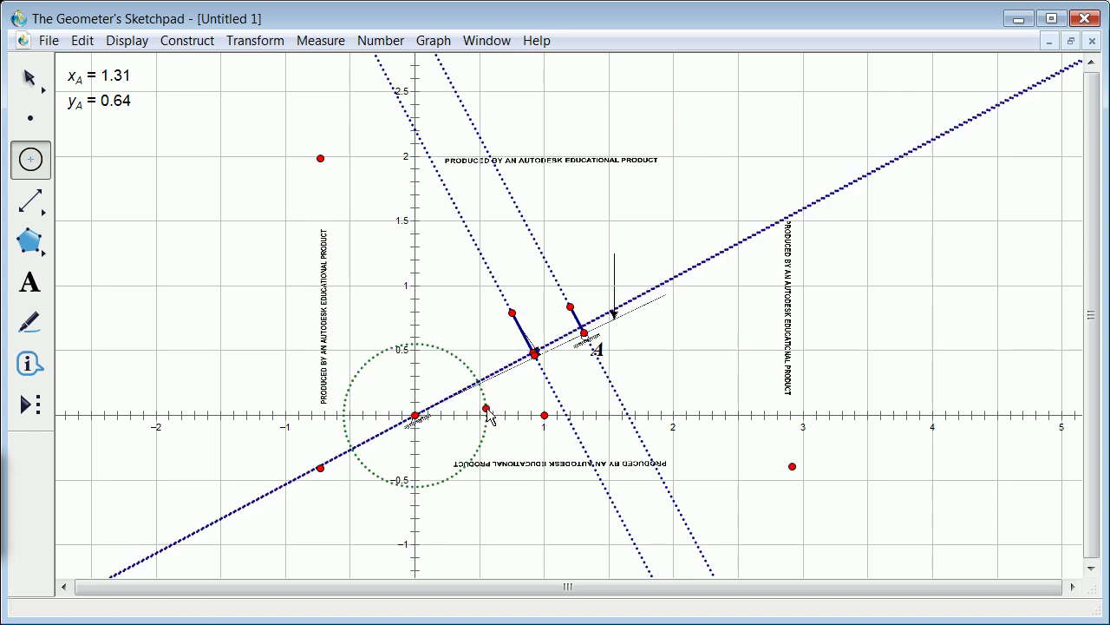
pyautogui.click(533, 352)
pyautogui.click(29, 78)
pyautogui.click(182, 215)
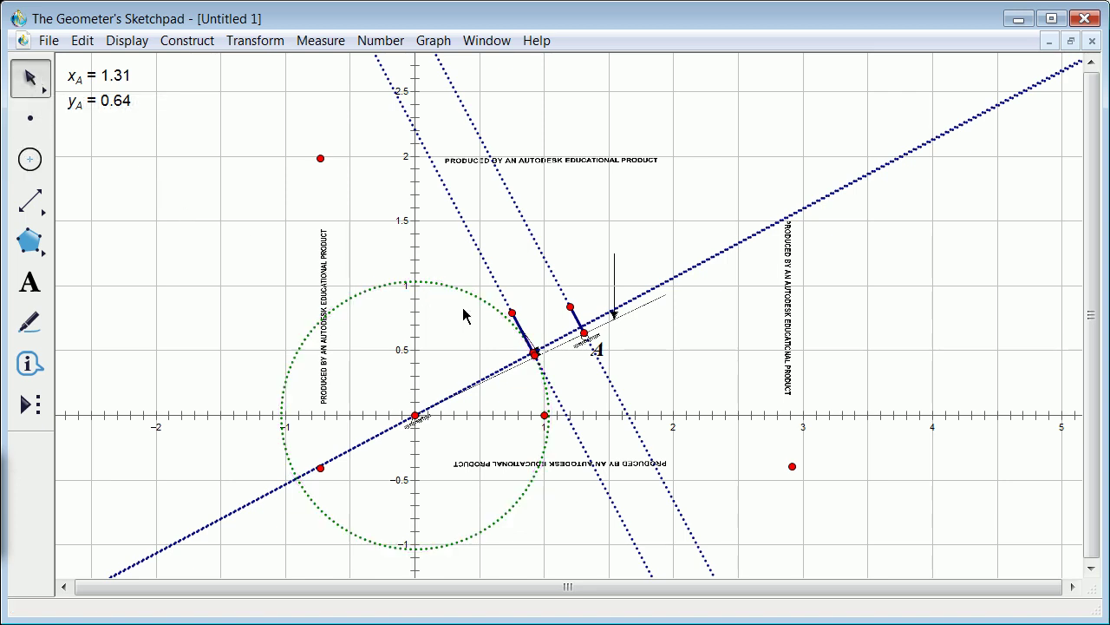
# Move the upper endpoint of the slanted arrow's segment to about (-0.2, 1.5) to separate the two perpendicular lines.
pyautogui.moveTo(512, 312); pyautogui.dragTo(392, 219)
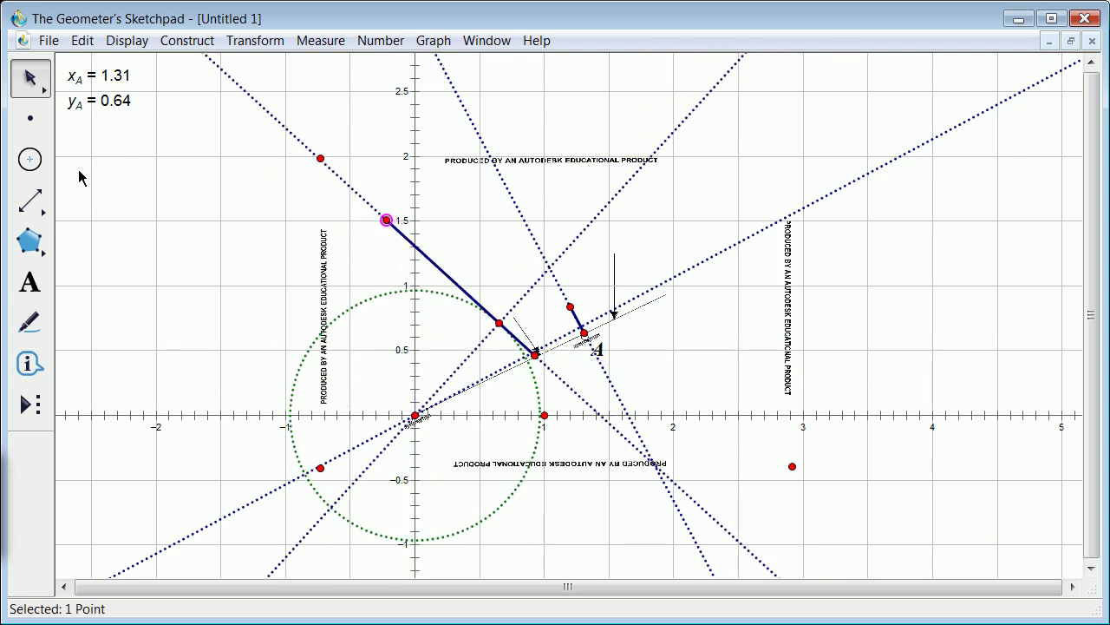
pyautogui.click(147, 170)
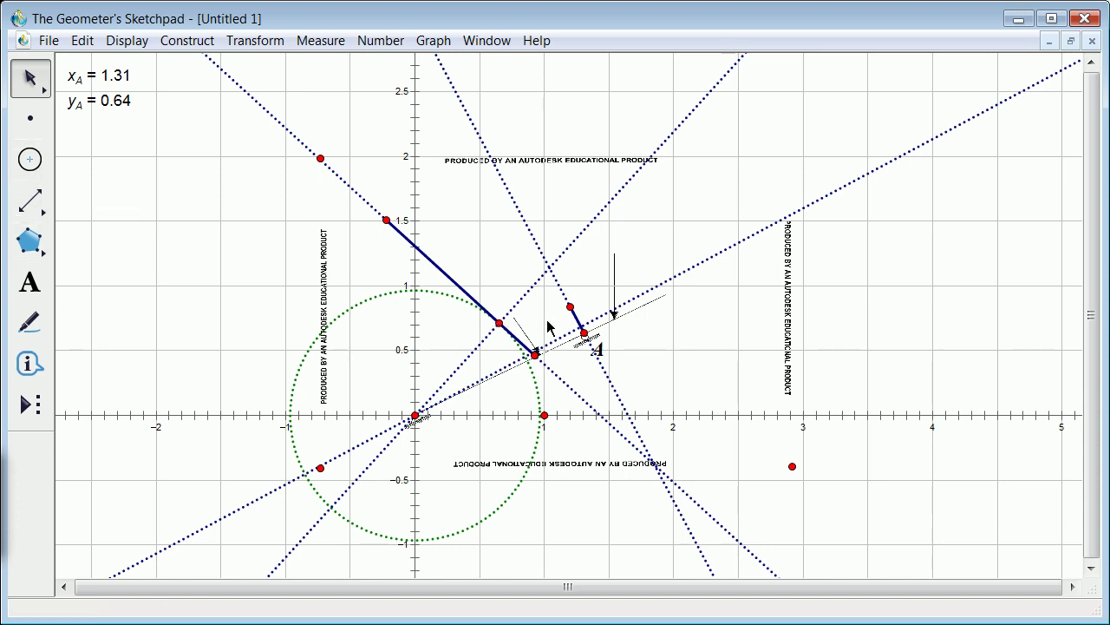
# Place a point at the intersection of the short segment at A and its perpendicular line through the origin.
pyautogui.click(577, 316)
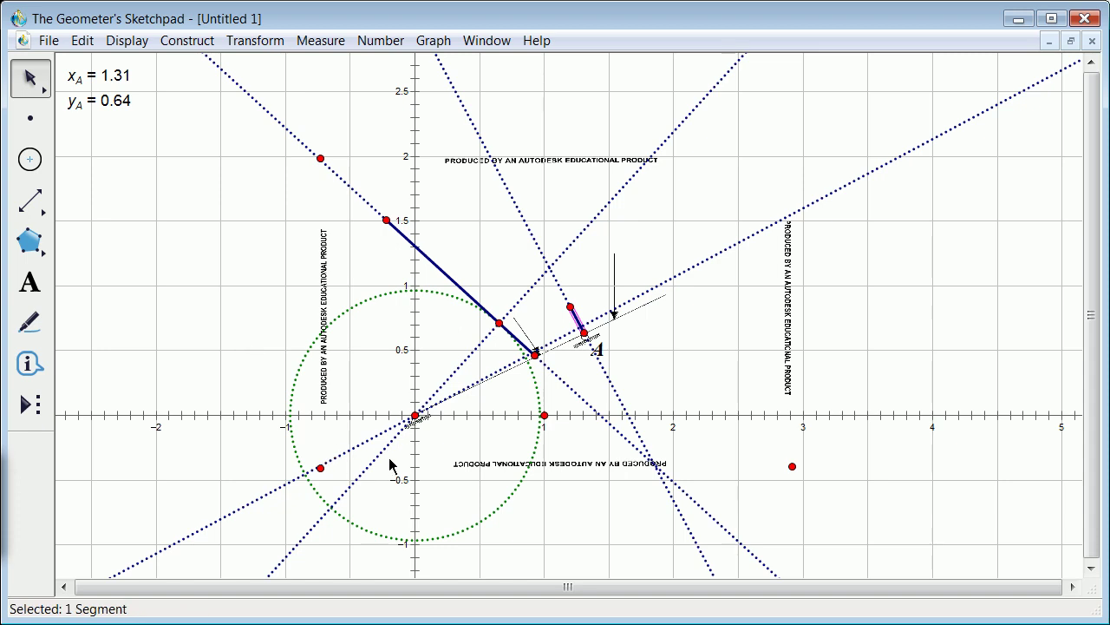
pyautogui.click(417, 416)
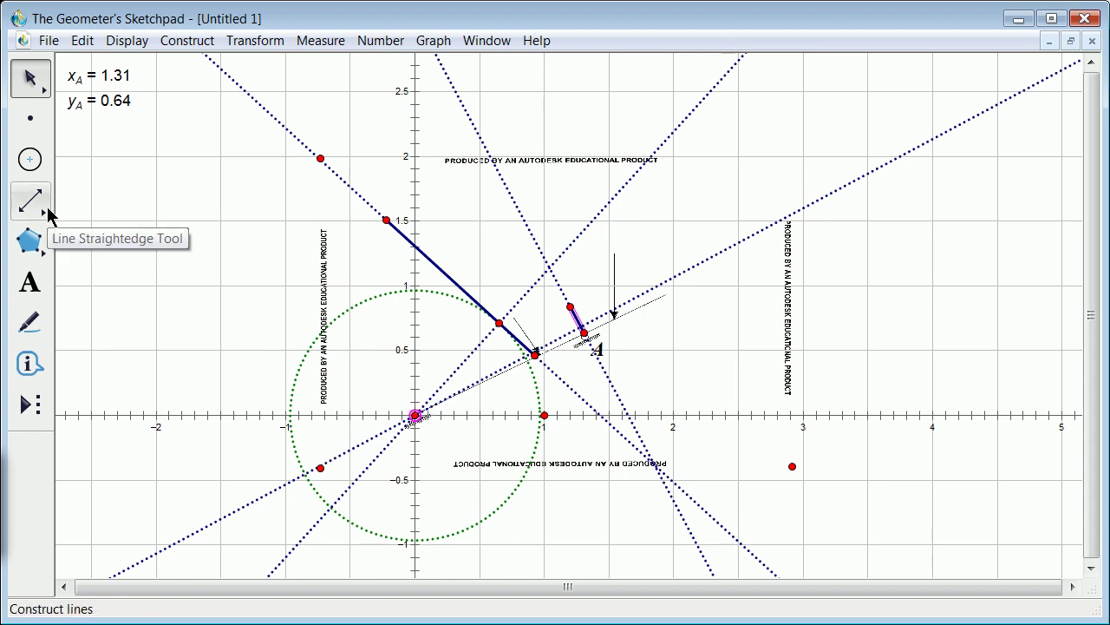
pyautogui.click(30, 118)
pyautogui.click(556, 322)
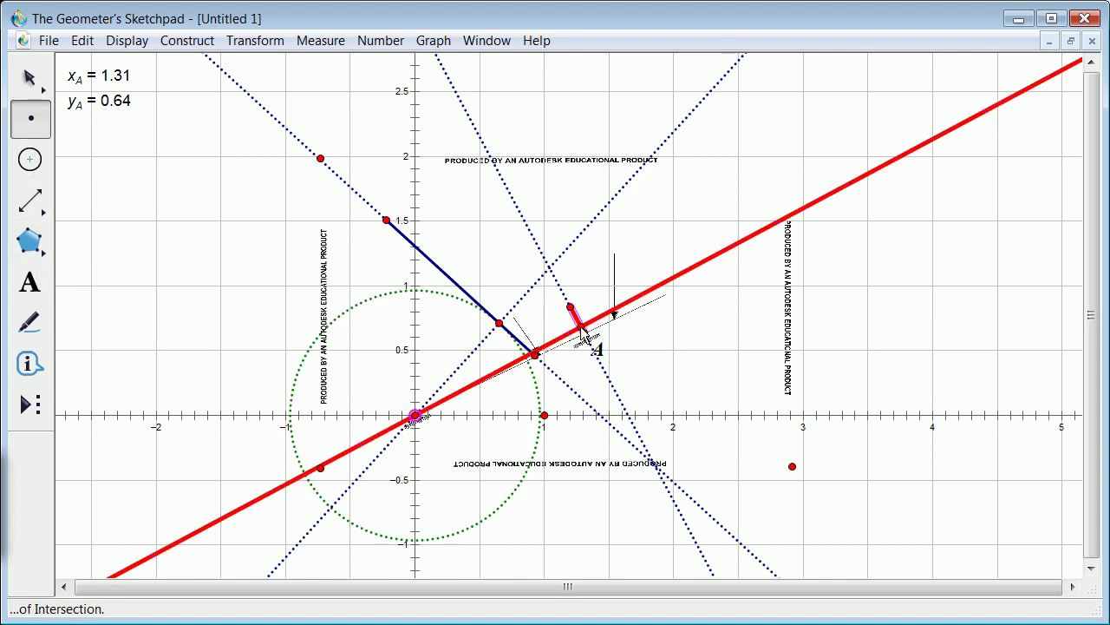
pyautogui.click(581, 327)
pyautogui.click(25, 86)
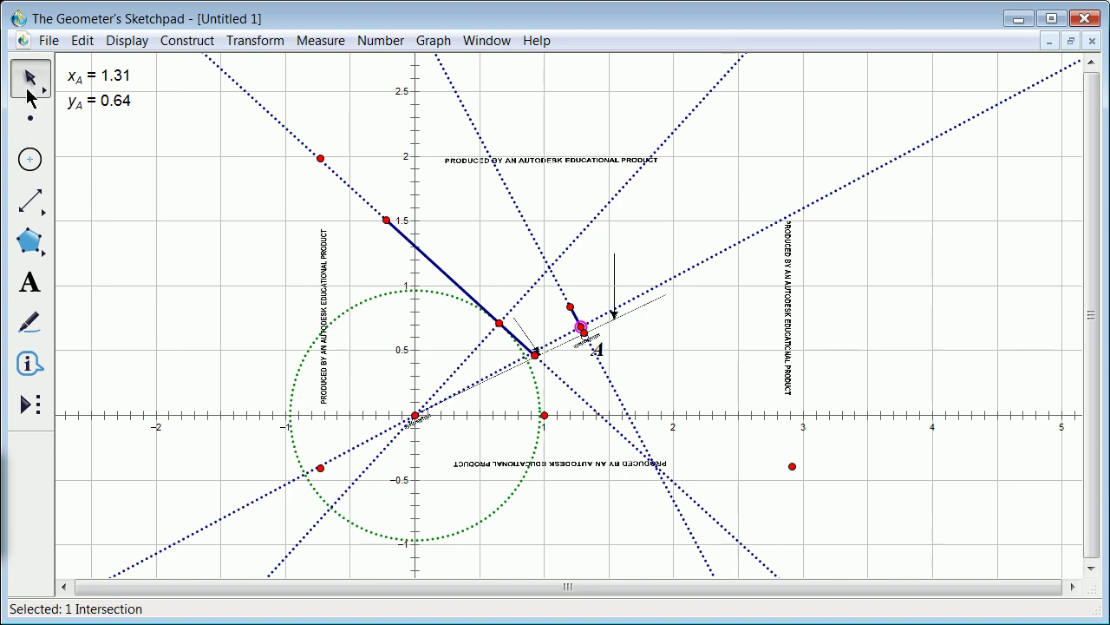
# Draw a second circle centred on the origin through the intersection point on the short segment near A.
pyautogui.click(31, 160)
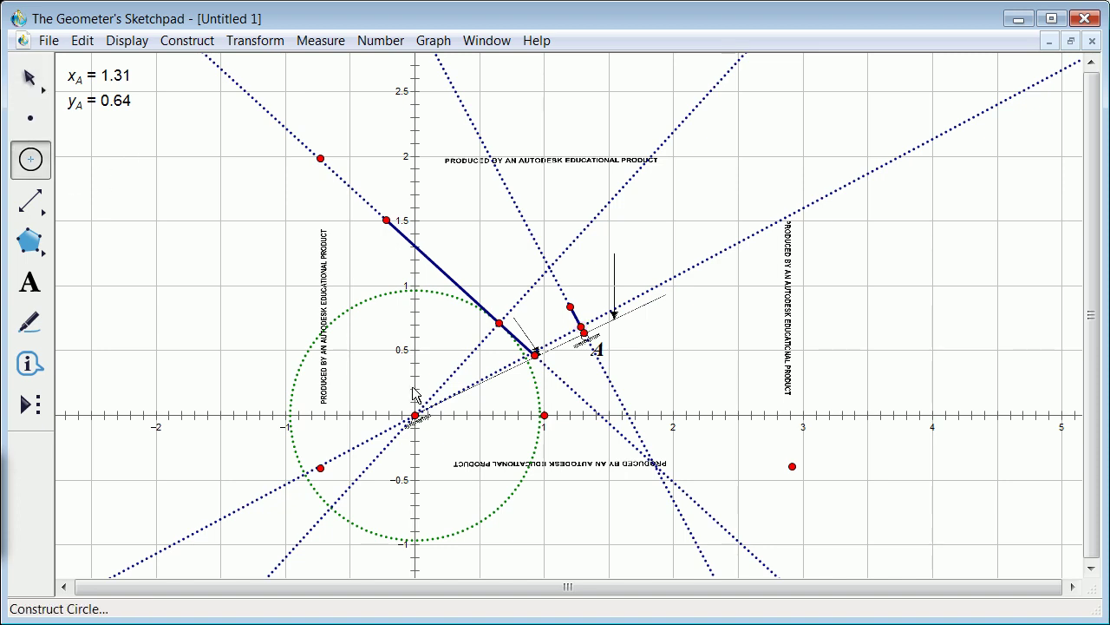
pyautogui.moveTo(414, 414); pyautogui.dragTo(579, 329)
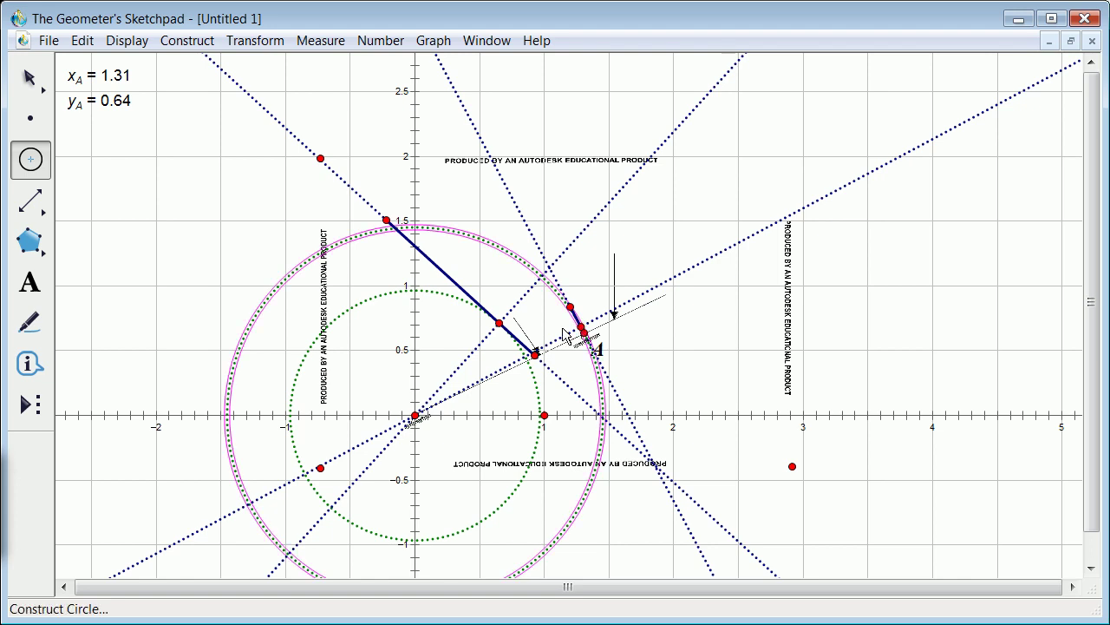
pyautogui.click(28, 78)
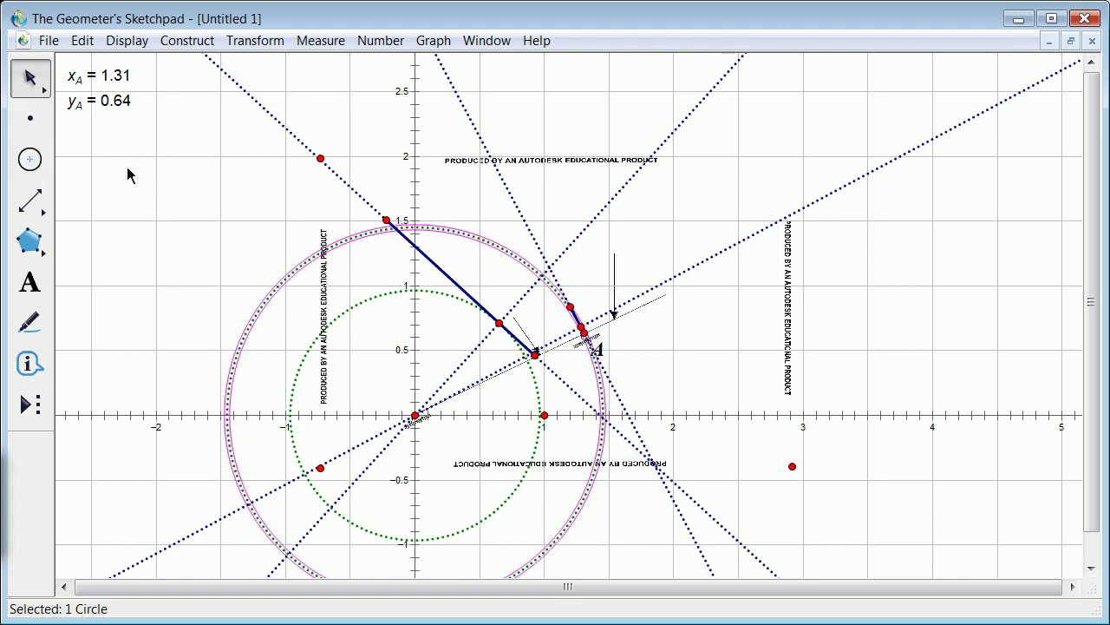
pyautogui.click(128, 175)
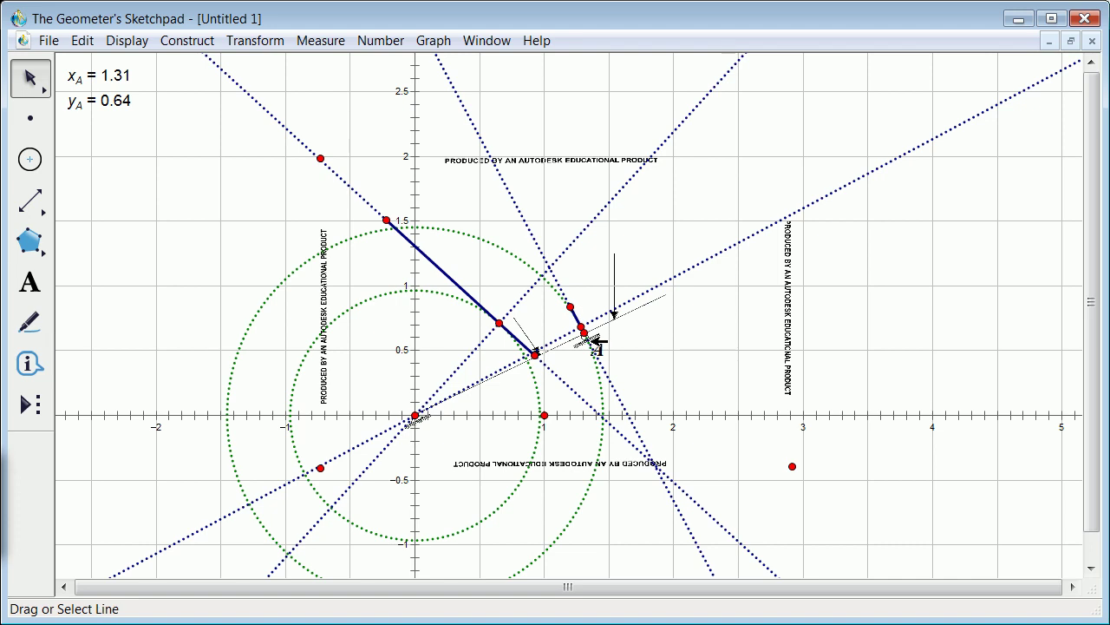
# Move the long segment's lower endpoint to about (0.6, 0.35) and its upper endpoint to about (-0.4, 0.95).
pyautogui.moveTo(387, 220); pyautogui.dragTo(494, 368)
pyautogui.click(533, 353)
pyautogui.moveTo(401, 241); pyautogui.dragTo(371, 288)
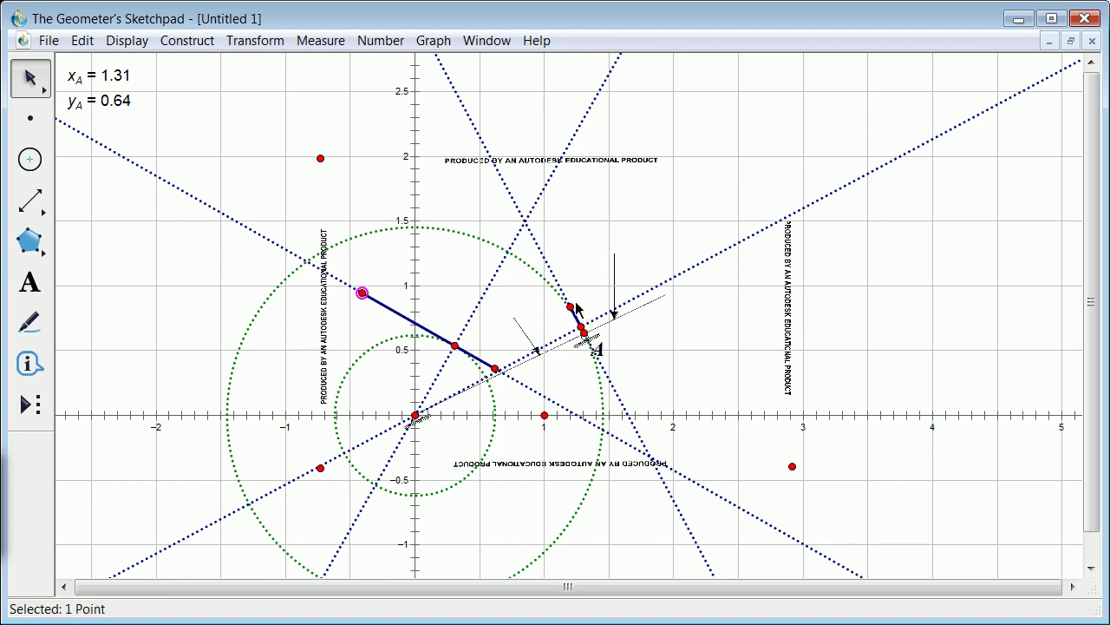
# Move the upper endpoint of the short segment at A to about (1.05, 1.05).
pyautogui.scroll(-1, 579, 311)
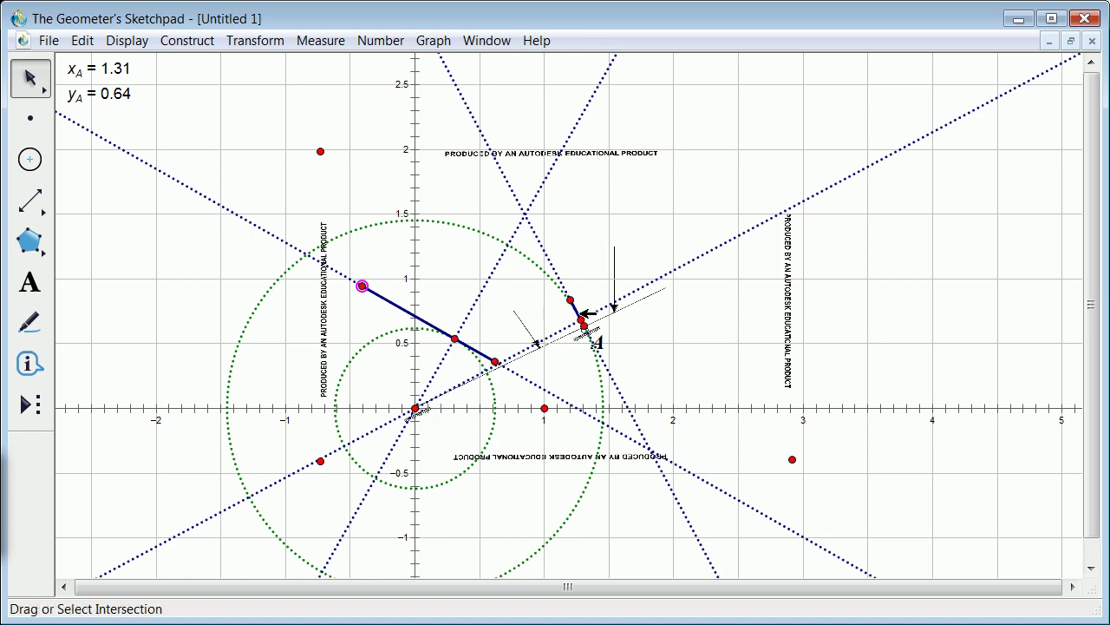
pyautogui.moveTo(572, 299); pyautogui.dragTo(557, 272)
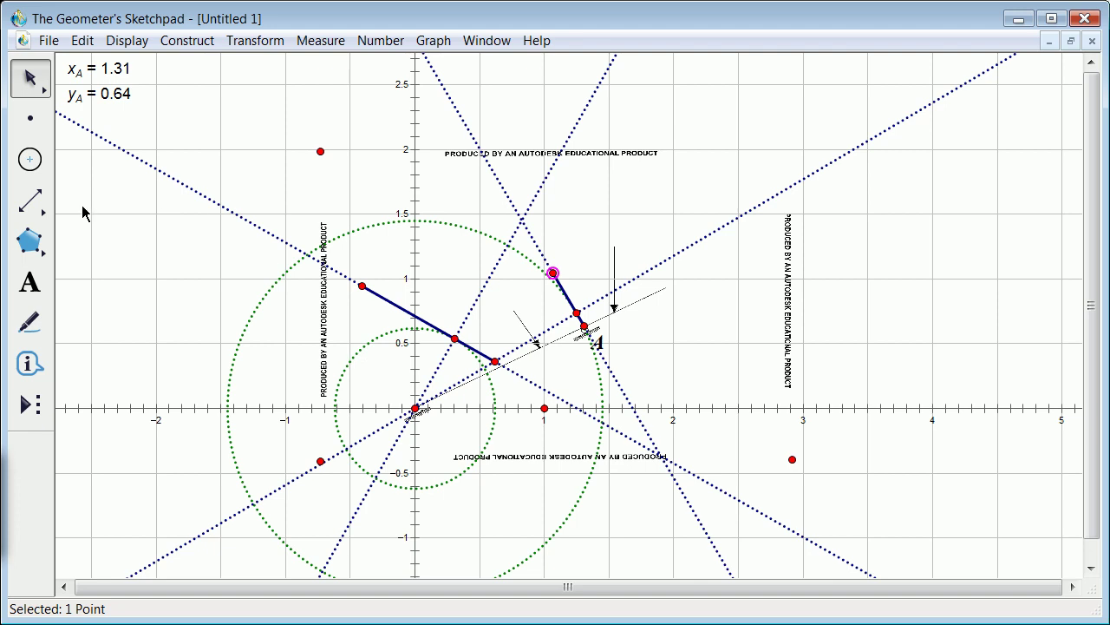
# Draw three separate free segments in the empty area beyond the picture, between about x = 3.5 and x = 4.7.
pyautogui.click(46, 212)
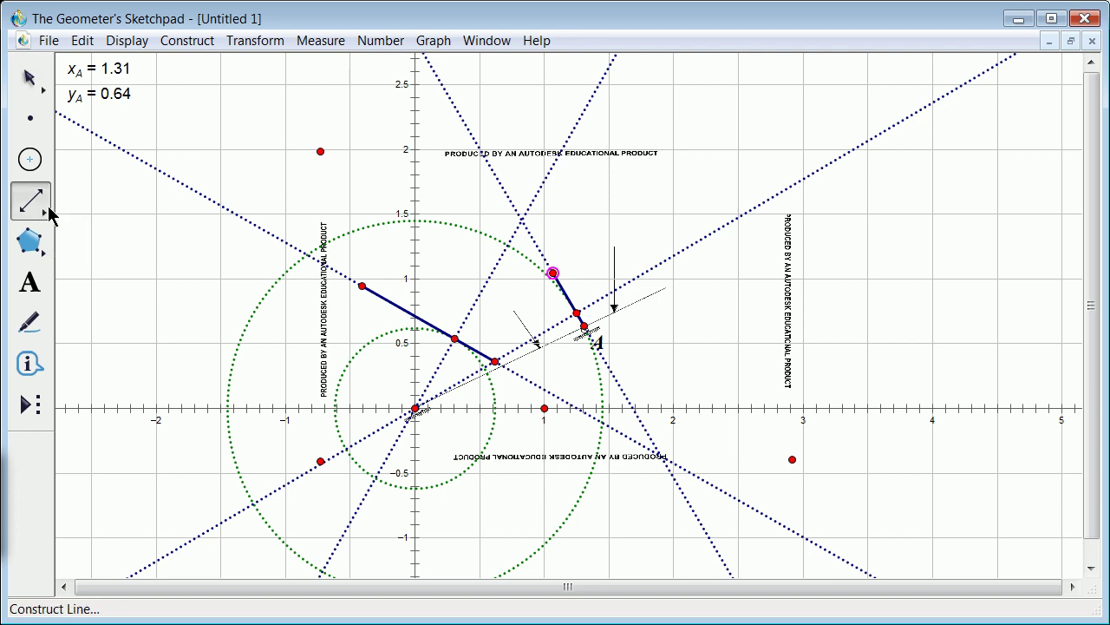
pyautogui.moveTo(48, 218); pyautogui.dragTo(64, 208)
pyautogui.moveTo(875, 187); pyautogui.dragTo(535, 351)
pyautogui.click(30, 78)
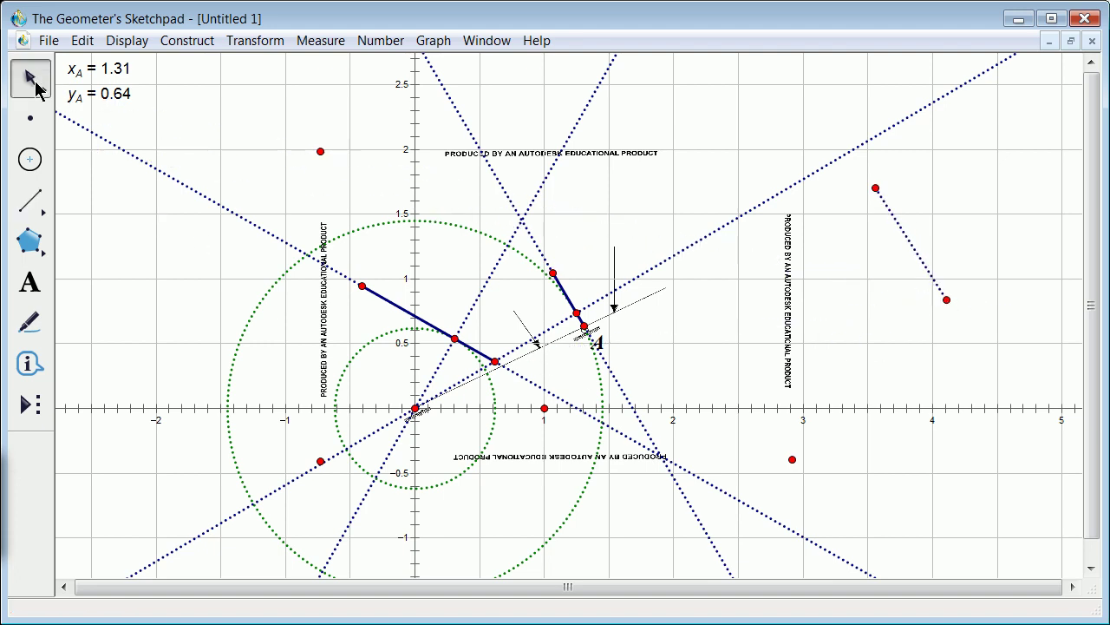
pyautogui.click(30, 200)
pyautogui.moveTo(1017, 177)
pyautogui.mouseDown()
pyautogui.moveTo(1009, 272)
pyautogui.moveTo(665, 369)
pyautogui.moveTo(292, 223)
pyautogui.moveTo(24, 84)
pyautogui.moveTo(38, 83)
pyautogui.mouseUp()
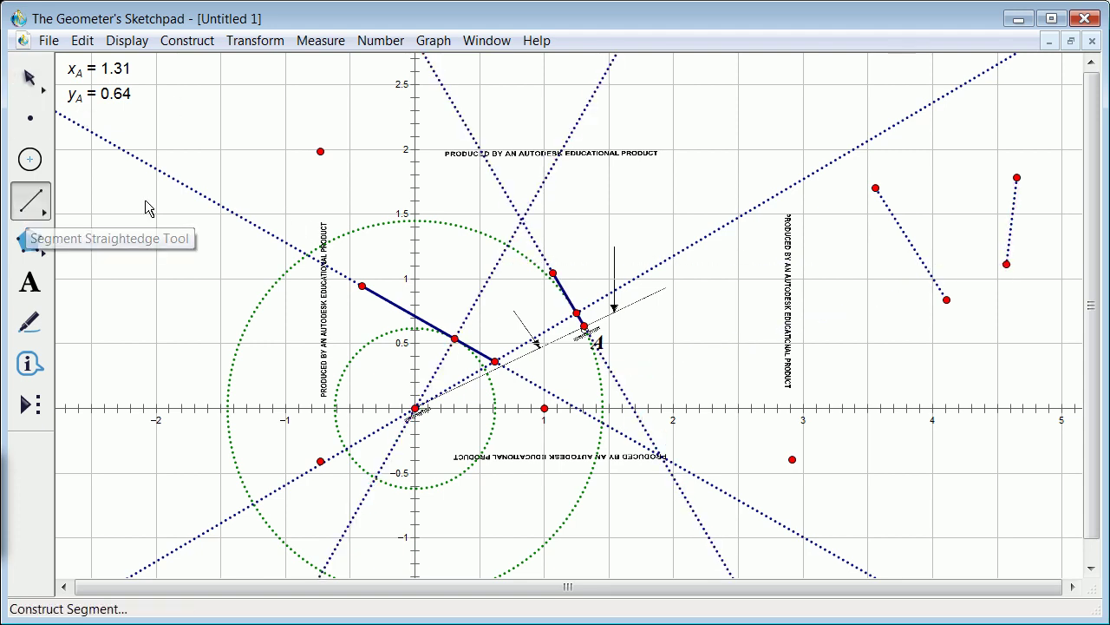
pyautogui.moveTo(891, 161); pyautogui.dragTo(977, 203)
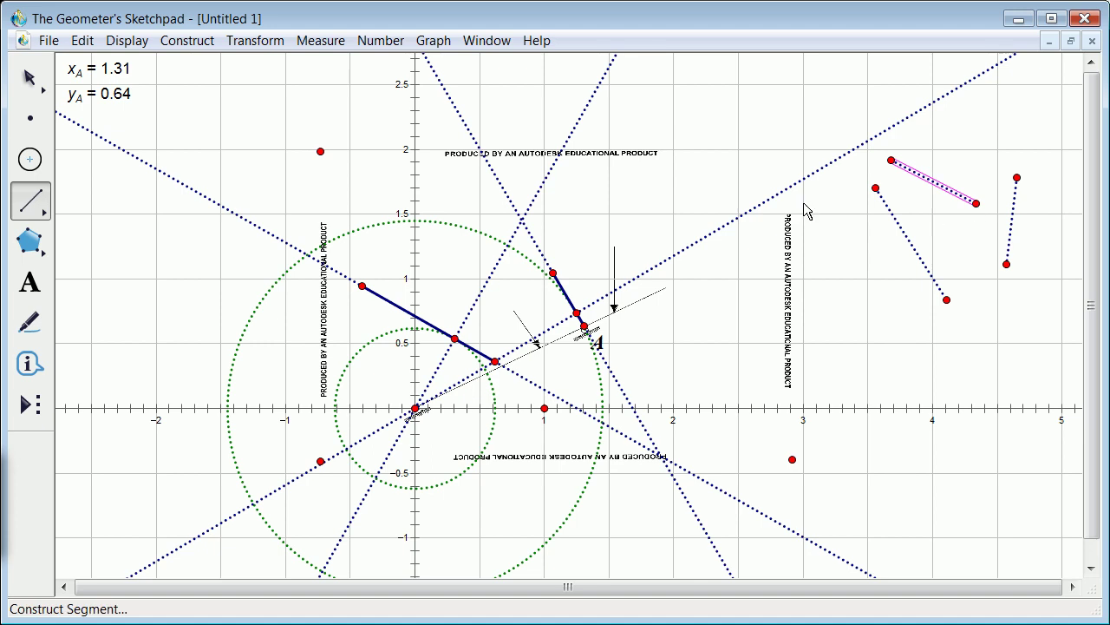
pyautogui.click(29, 77)
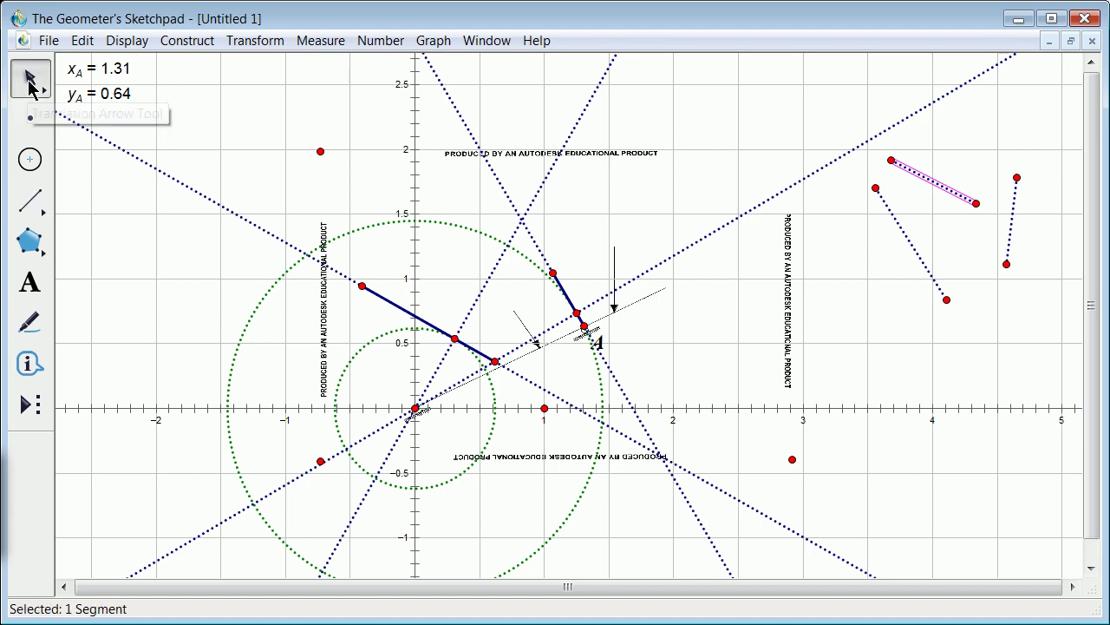
# Duplicate the uppermost free segment by copy and paste, and place the copy above it from about (3.8, 2.6) to (4.4, 2.3).
pyautogui.click(1072, 323)
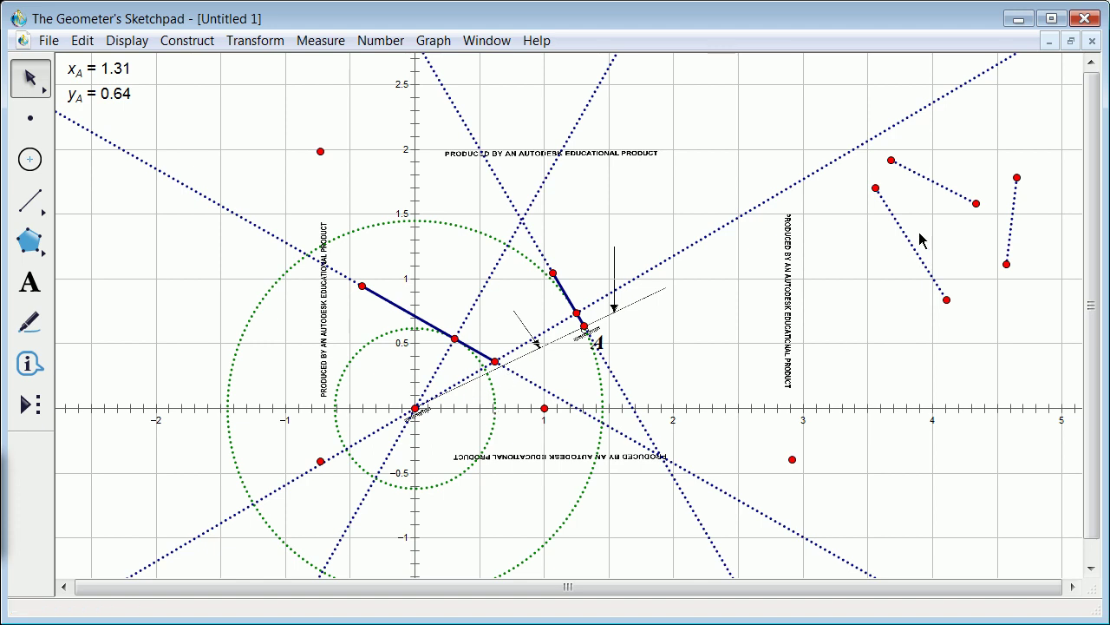
pyautogui.click(935, 182)
pyautogui.rightClick(934, 183)
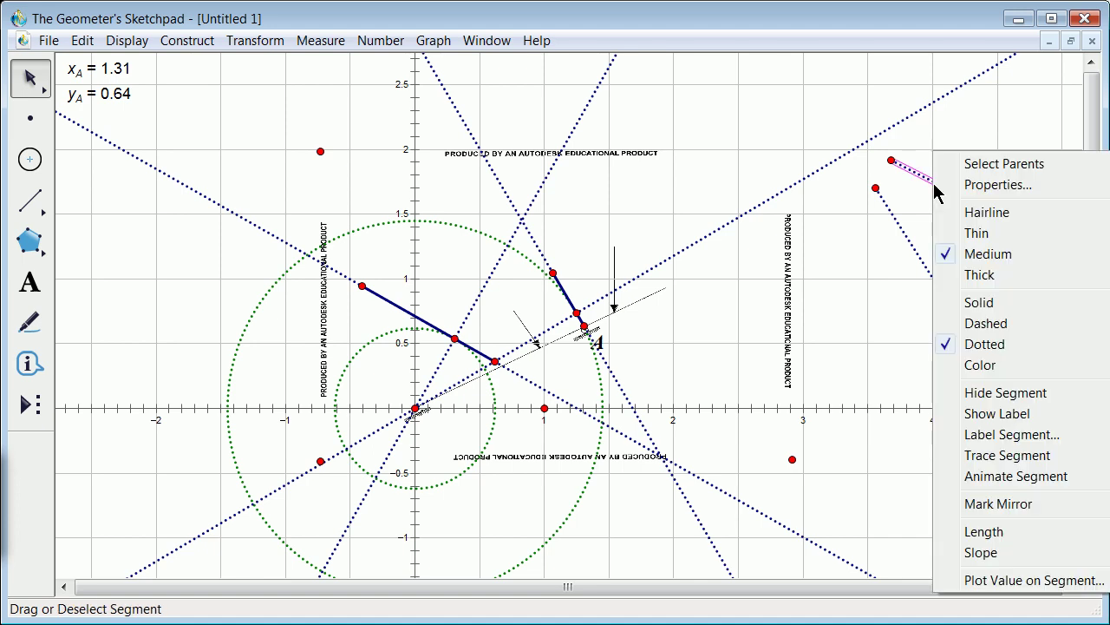
pyautogui.click(73, 44)
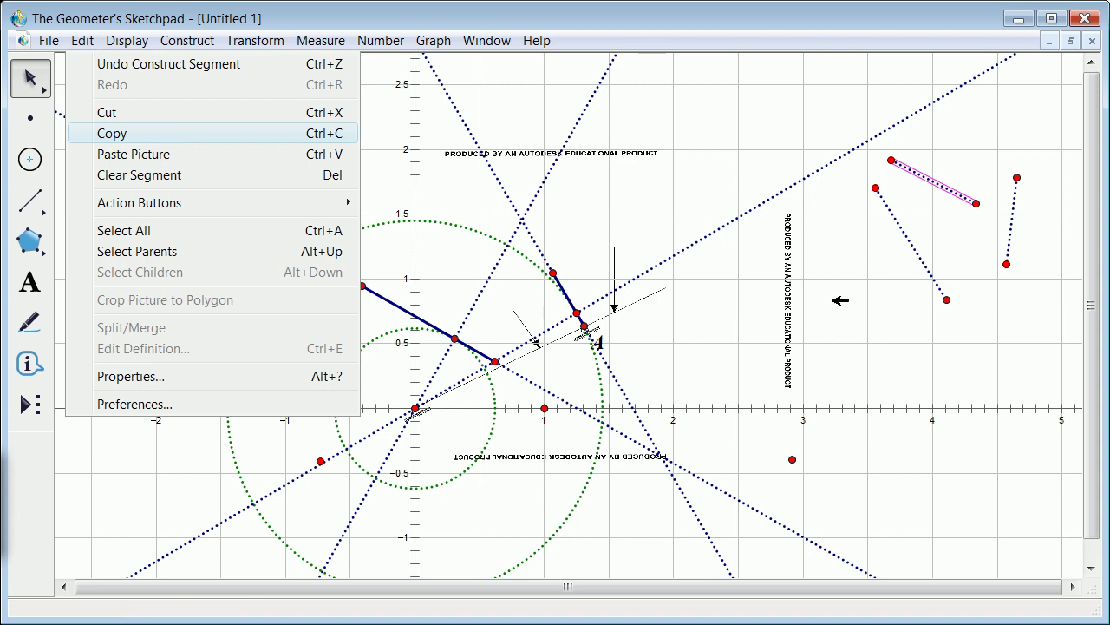
pyautogui.click(818, 310)
pyautogui.click(947, 342)
pyautogui.rightClick(949, 342)
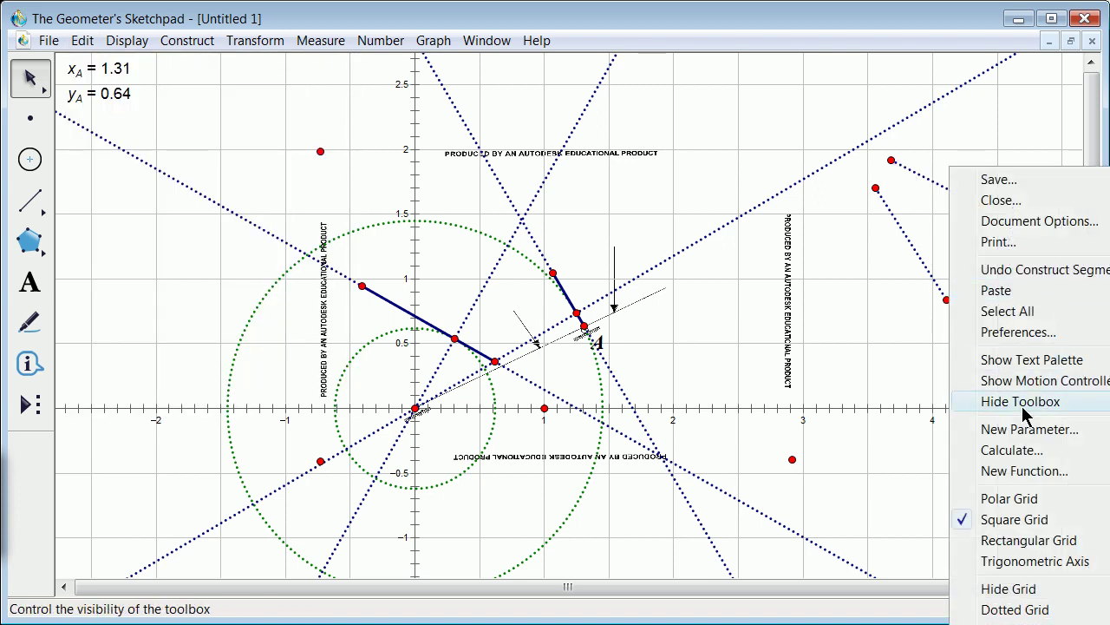
pyautogui.click(80, 42)
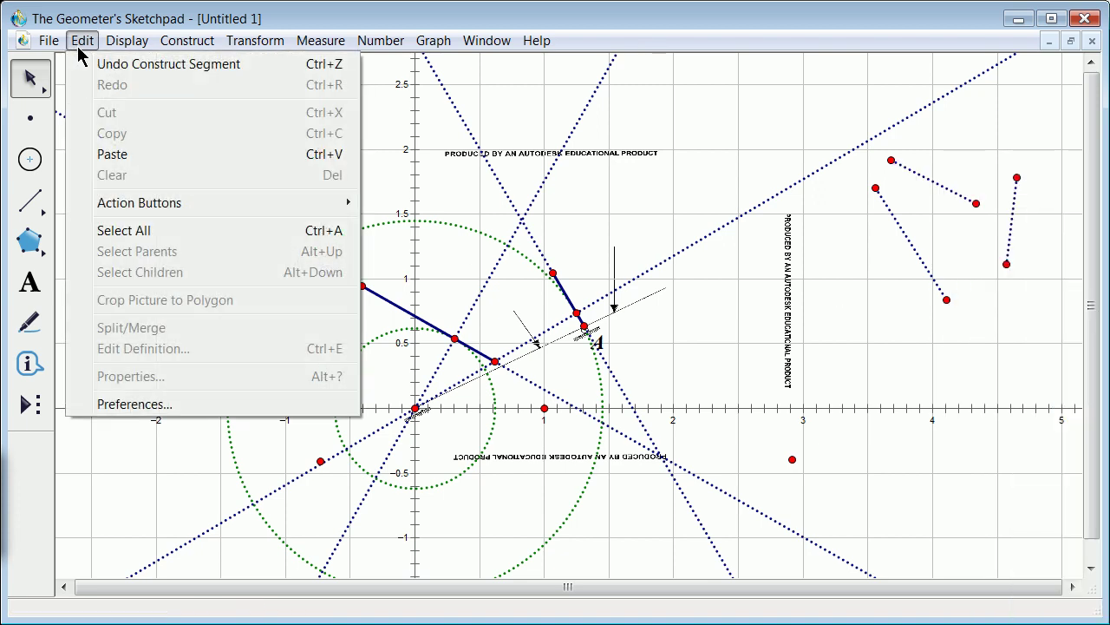
pyautogui.click(112, 151)
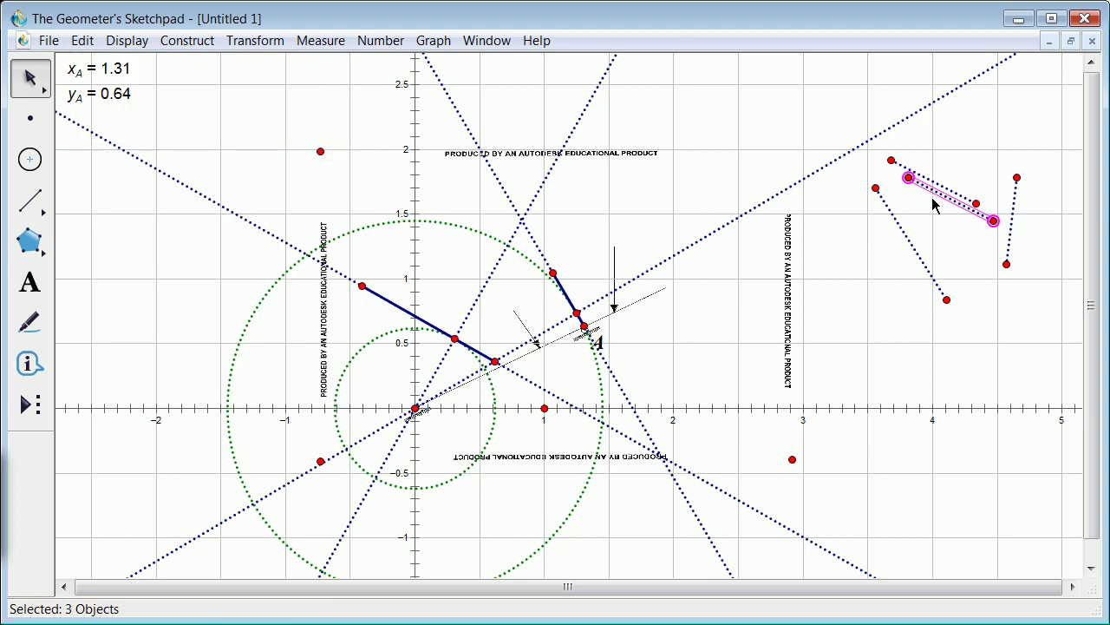
pyautogui.moveTo(948, 196); pyautogui.dragTo(942, 89)
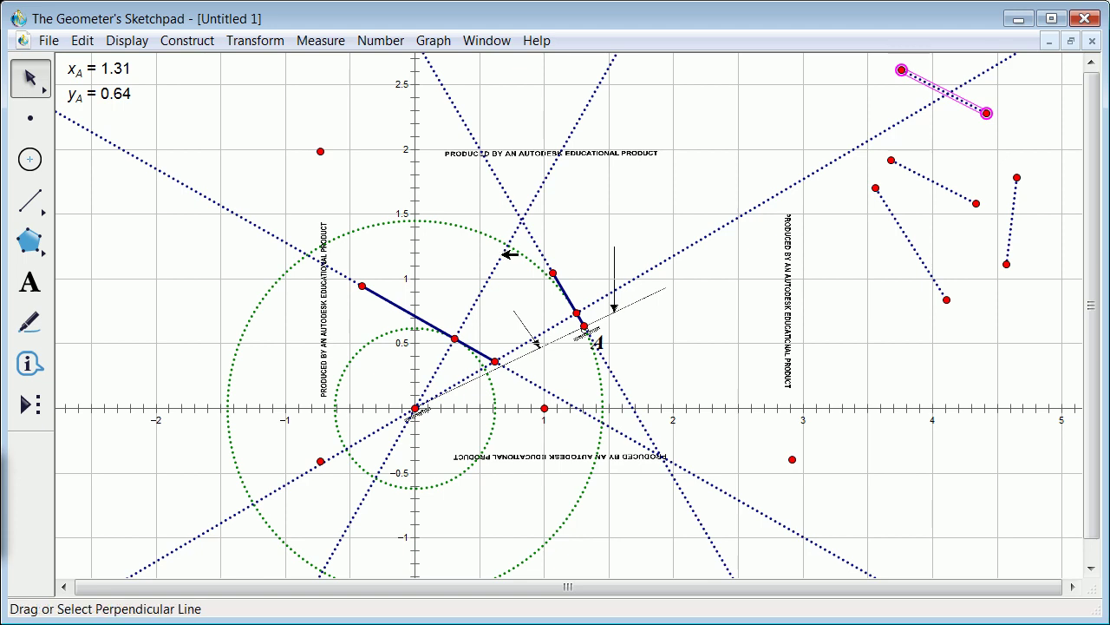
# Move the upper endpoint of the segment at A to about (0.75, 1.05) and the other segment's upper endpoint to about (-0.1, 1.05).
pyautogui.moveTo(555, 271); pyautogui.dragTo(498, 269)
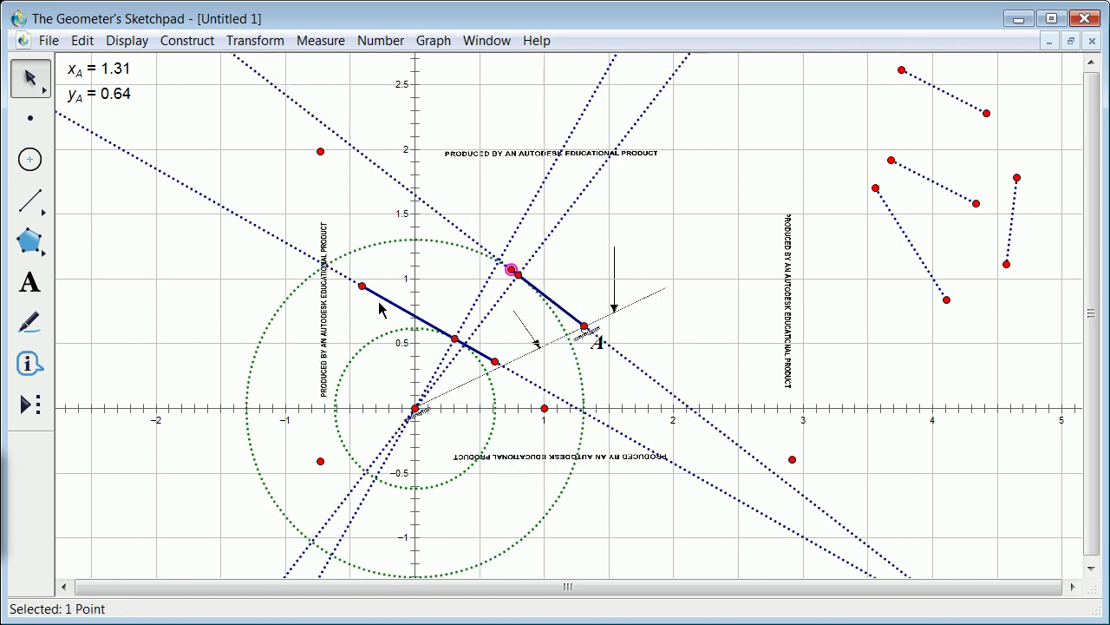
pyautogui.moveTo(364, 288); pyautogui.dragTo(393, 283)
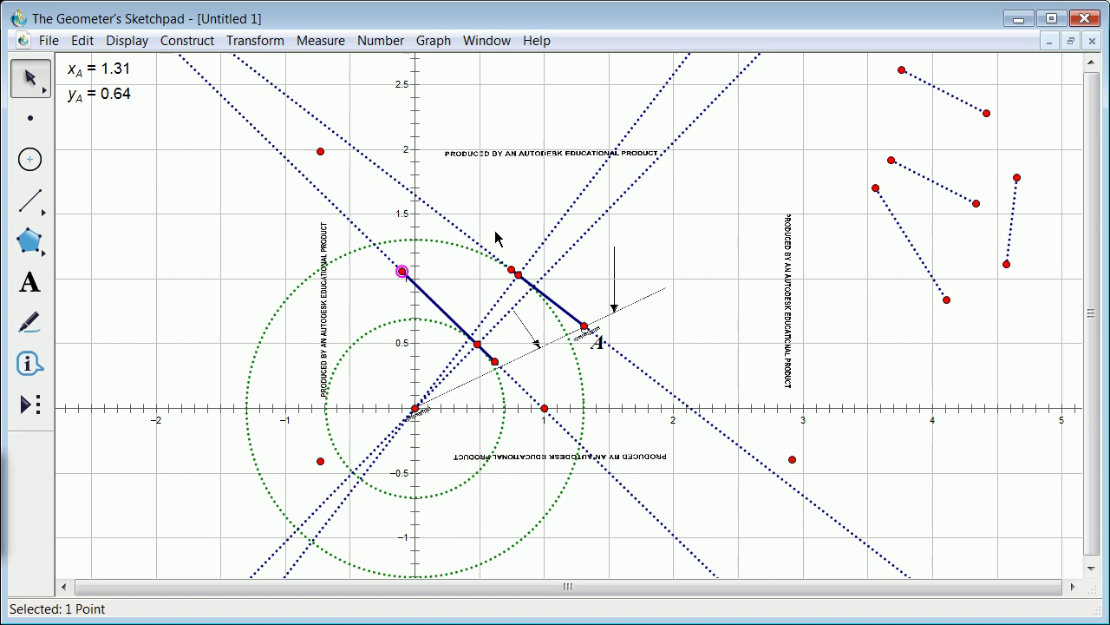
# Draw a circle of radius about 0.8 centred near (3.75, -0.63), beside the picture's lower-right corner point.
pyautogui.click(482, 153)
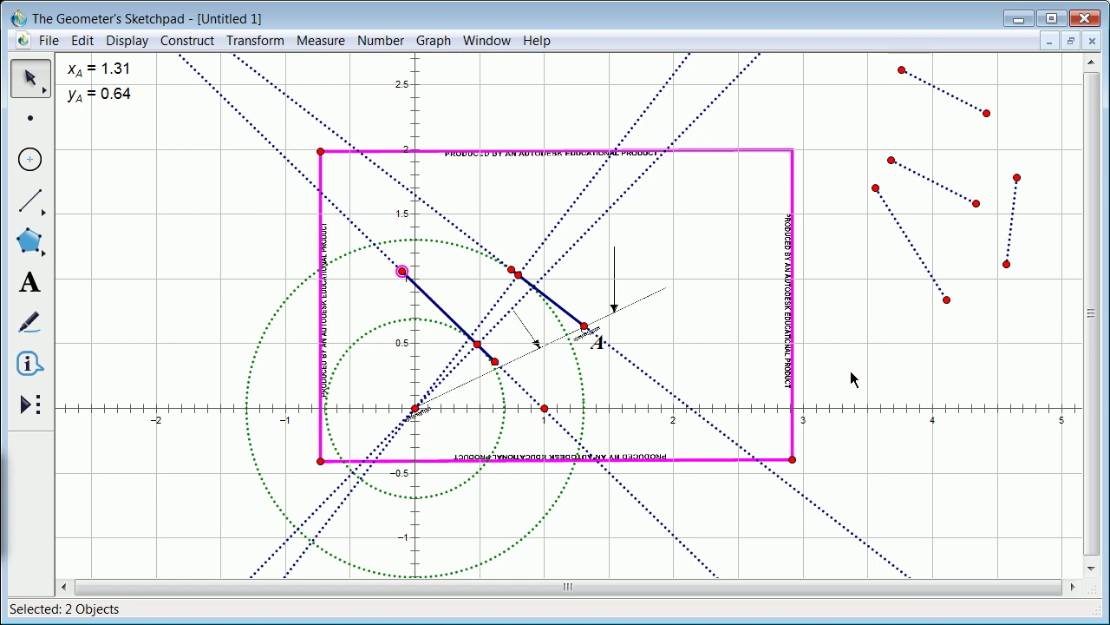
pyautogui.press('Delete')
pyautogui.click(30, 159)
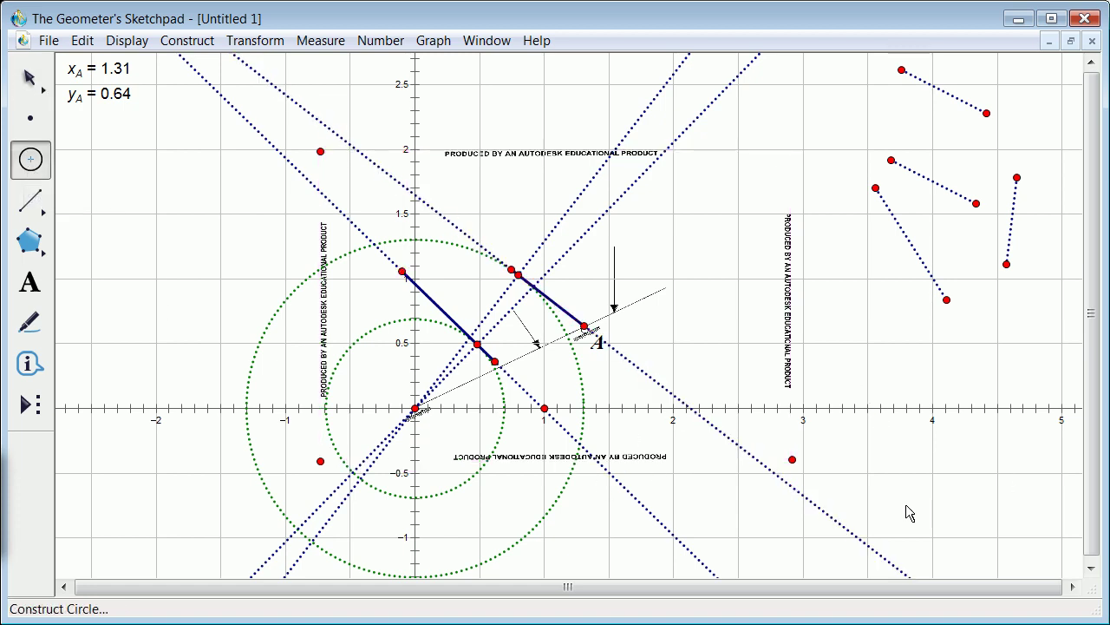
pyautogui.moveTo(899, 489); pyautogui.dragTo(996, 529)
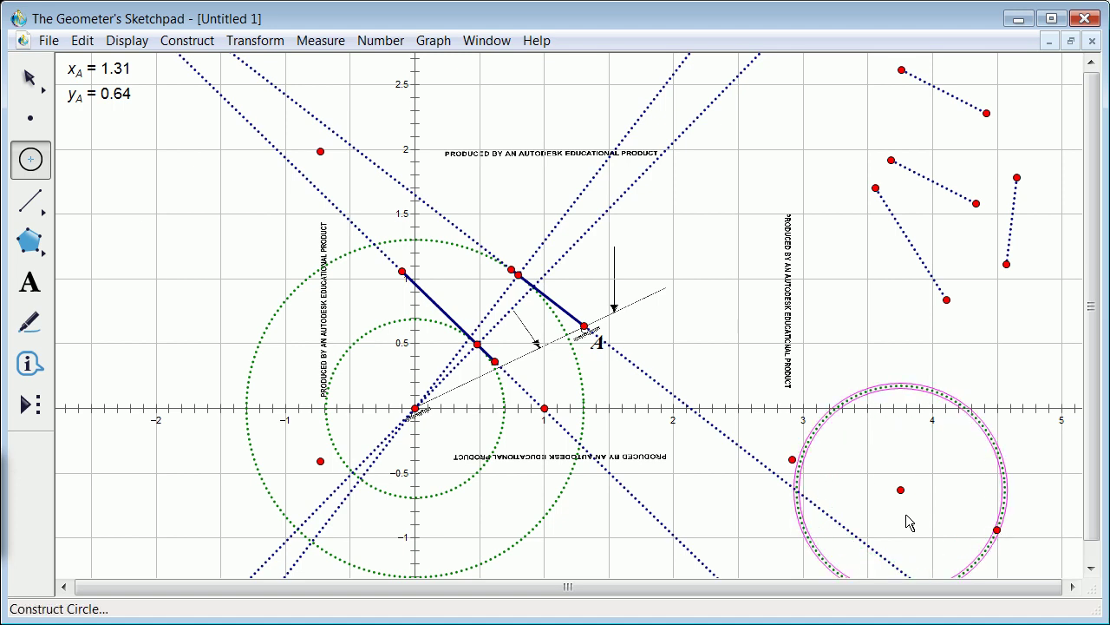
pyautogui.click(30, 80)
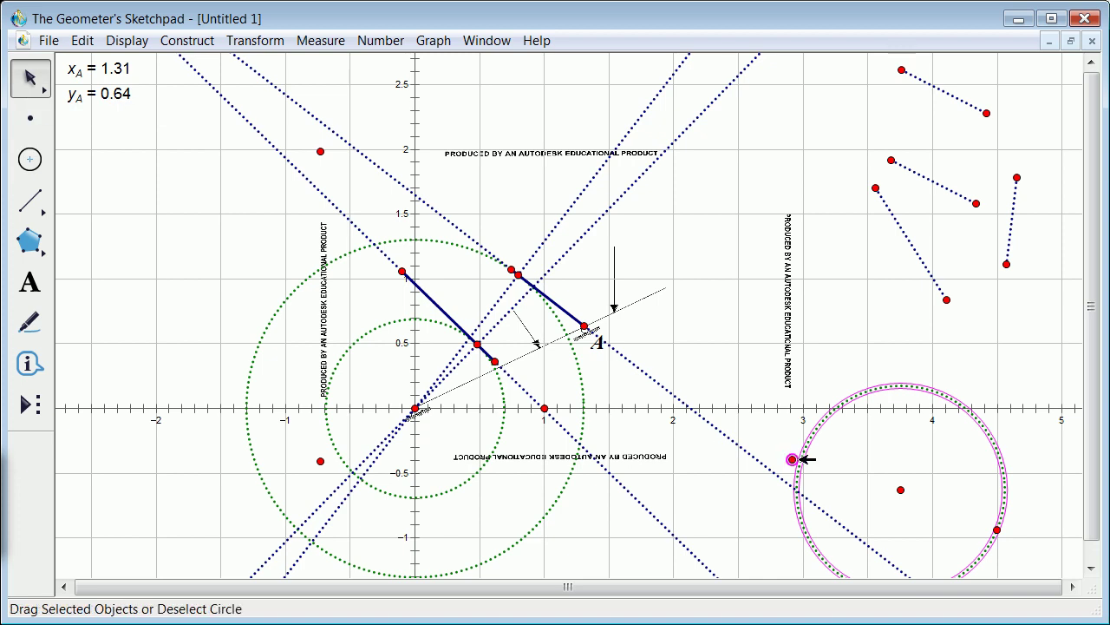
# Merge the picture's lower-right corner point to the new circle beside it.
pyautogui.click(798, 460)
pyautogui.press('Escape')
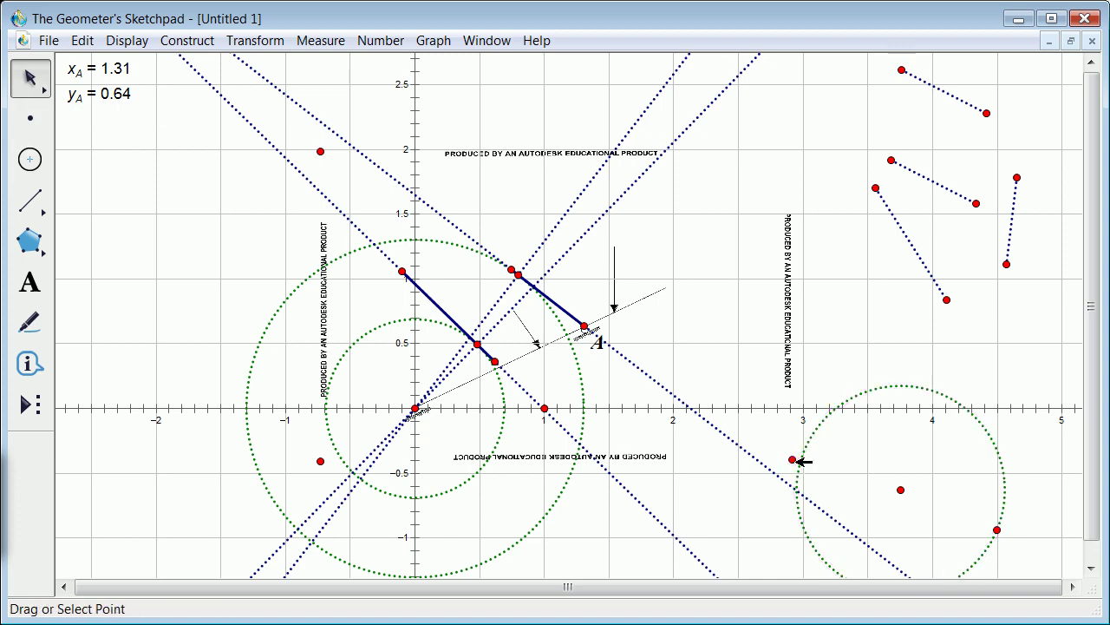
pyautogui.click(792, 458)
pyautogui.click(820, 438)
pyautogui.click(85, 41)
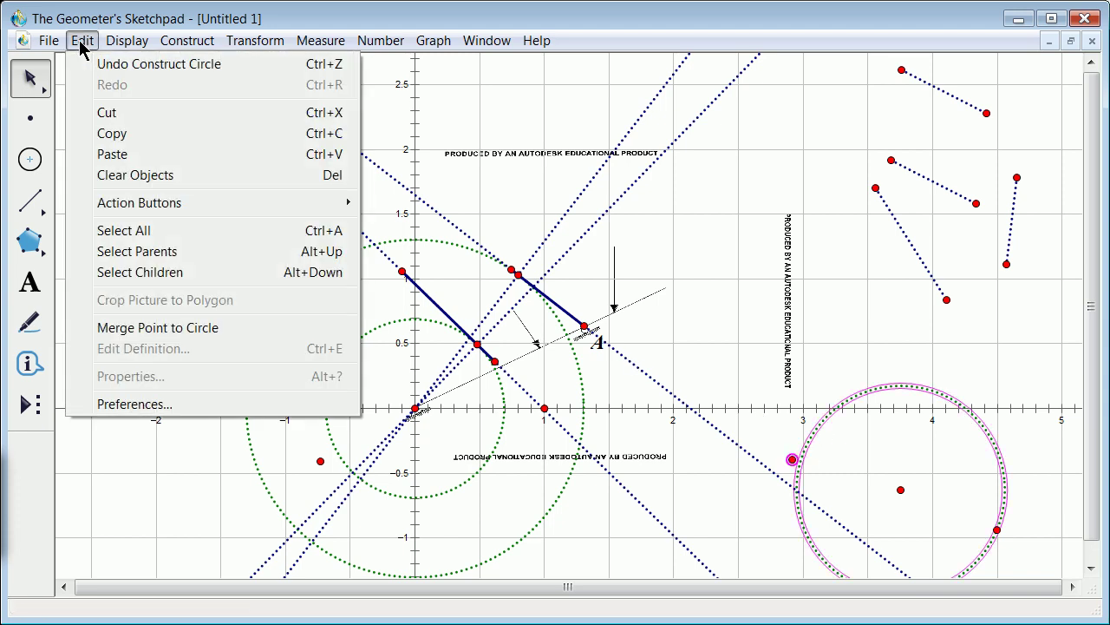
pyautogui.click(189, 334)
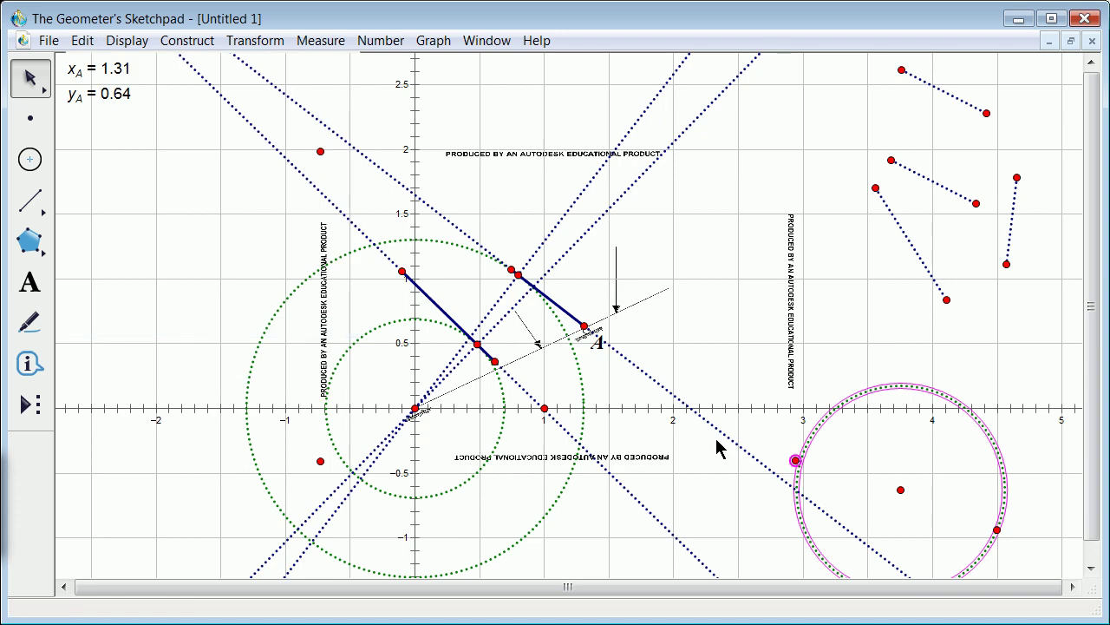
pyautogui.click(799, 461)
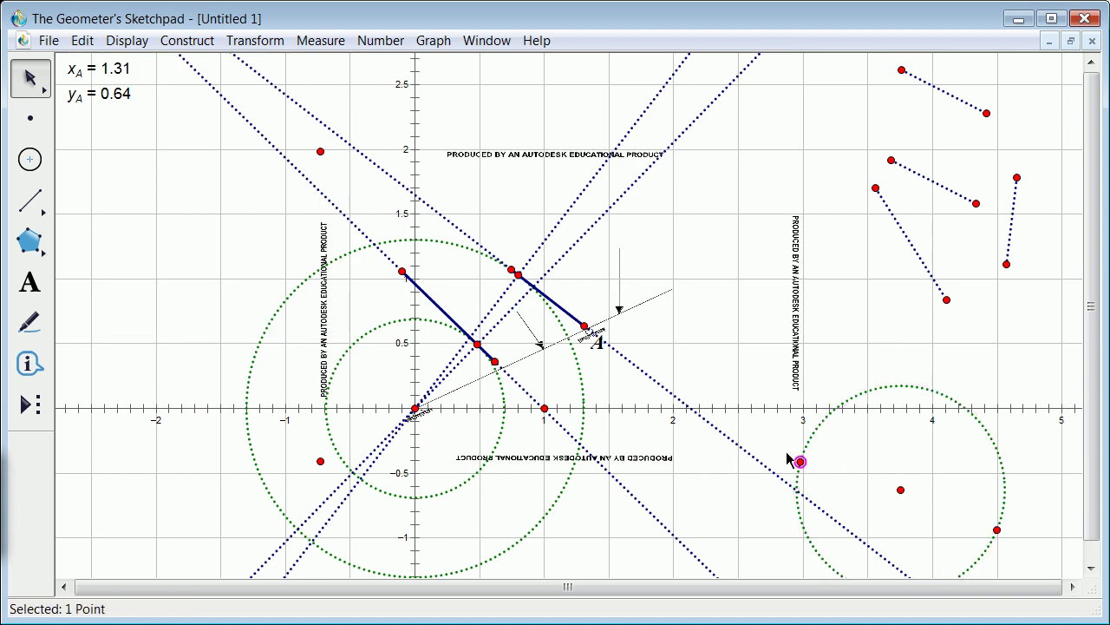
# Animate the picture's lower-right corner point around its circle and stop the motion.
pyautogui.click(140, 41)
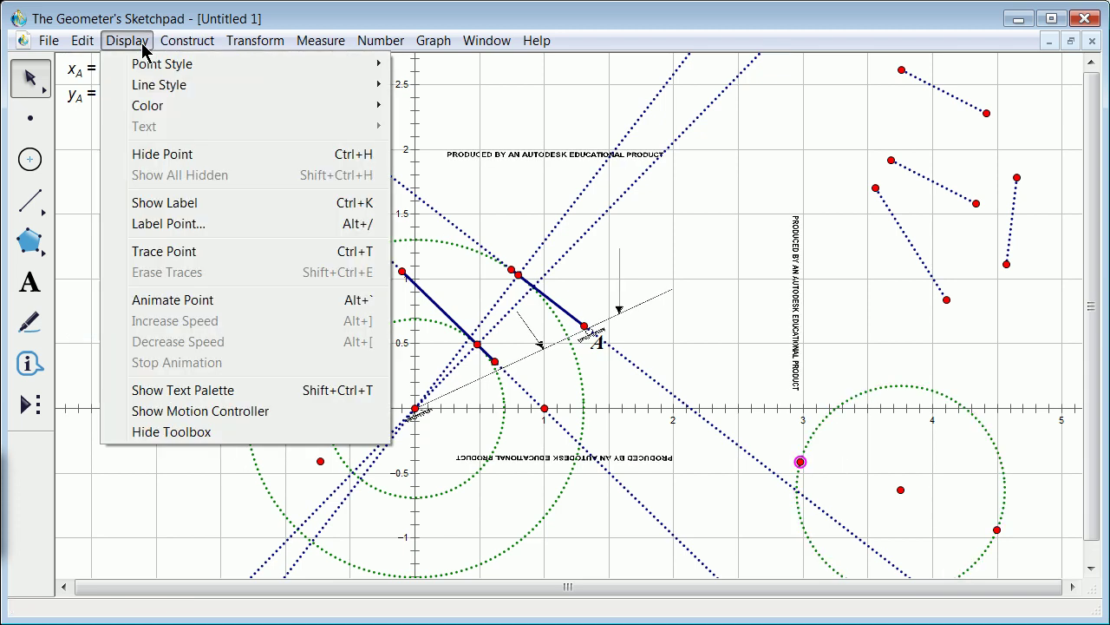
pyautogui.click(198, 300)
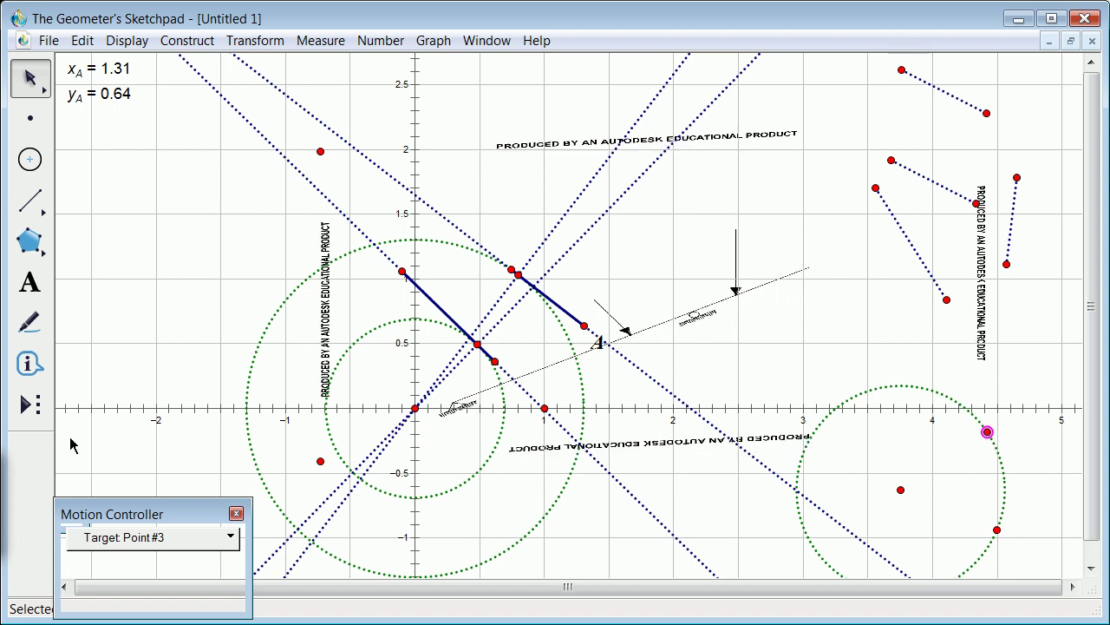
pyautogui.click(127, 565)
# Draw a circle of radius about 1.1 centred near (-1.85, 1.75), passing close to the picture's upper-left corner point.
pyautogui.click(30, 160)
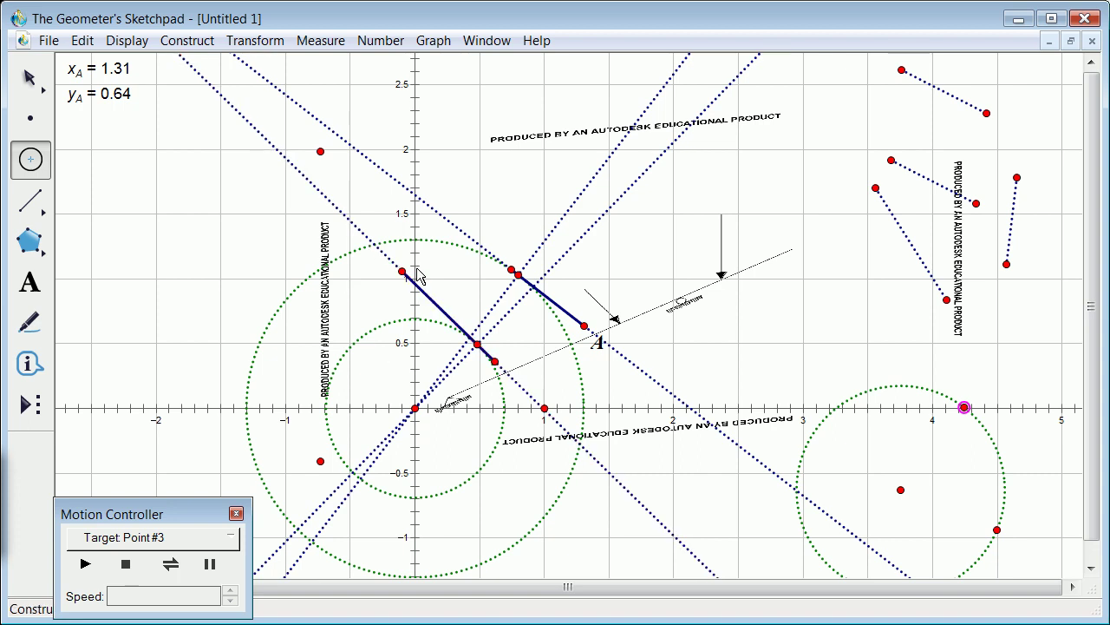
pyautogui.moveTo(176, 182); pyautogui.dragTo(308, 129)
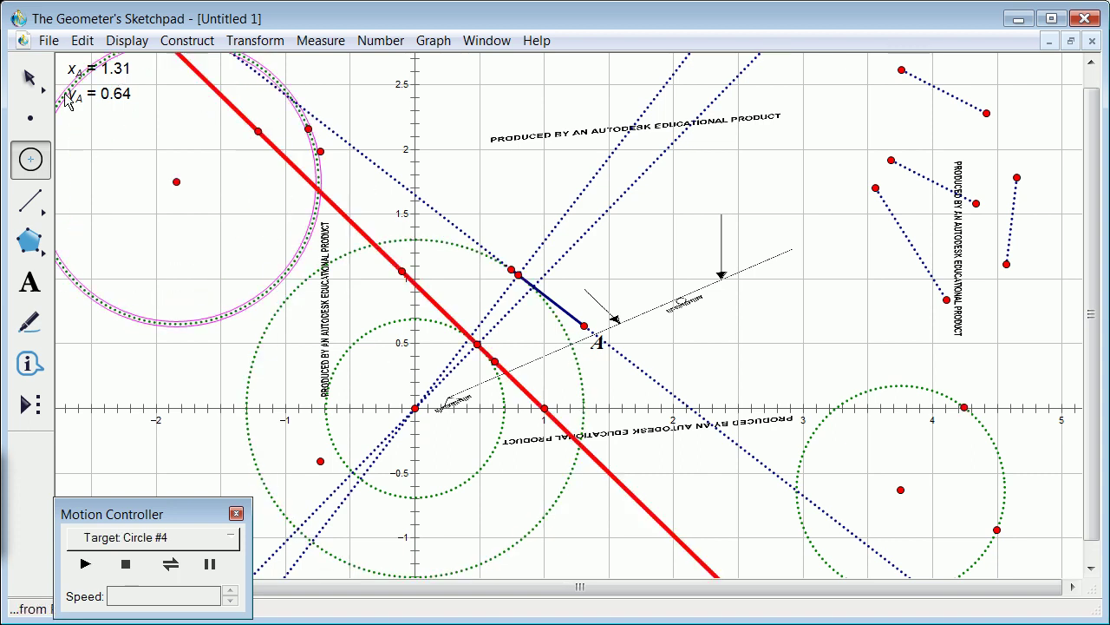
pyautogui.press('Escape')
pyautogui.press('Escape')
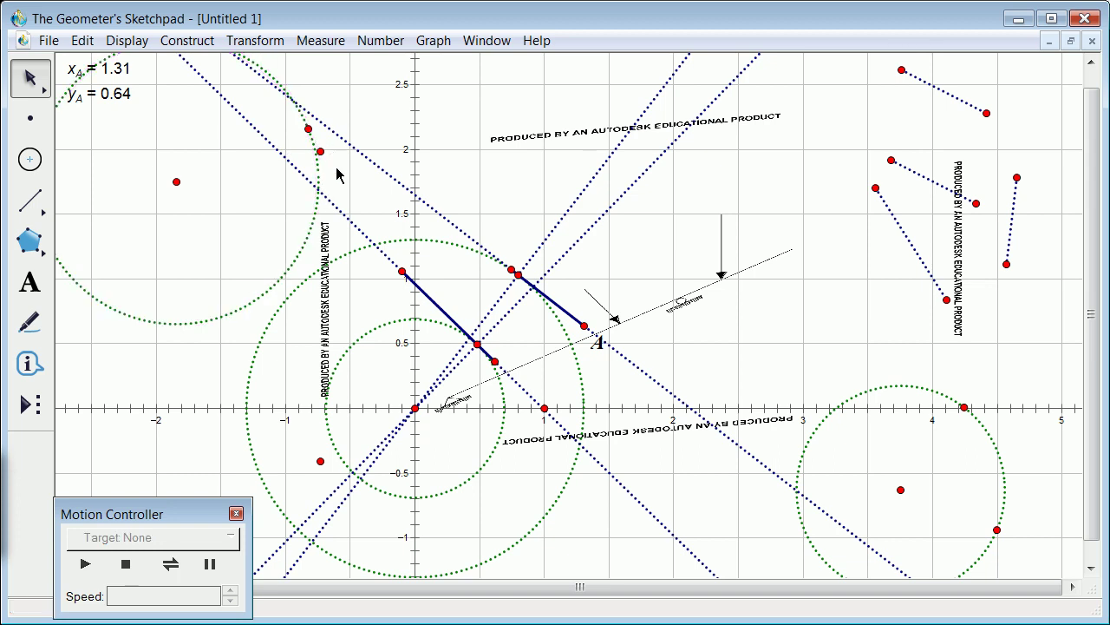
# Merge the picture's upper-left corner point to the circle beside it.
pyautogui.click(321, 178)
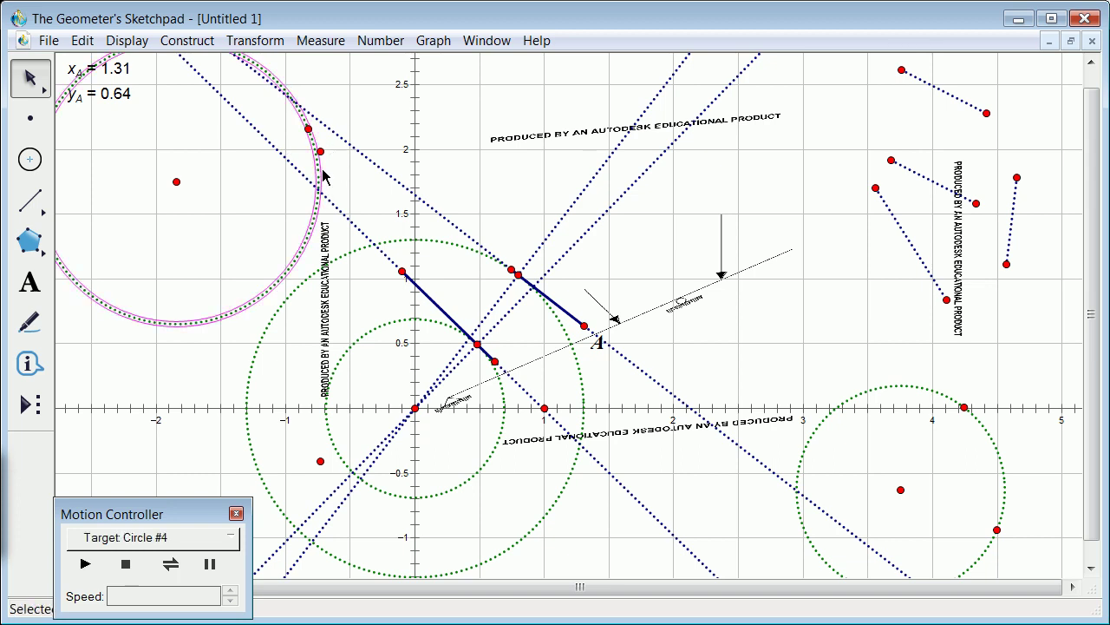
pyautogui.click(90, 42)
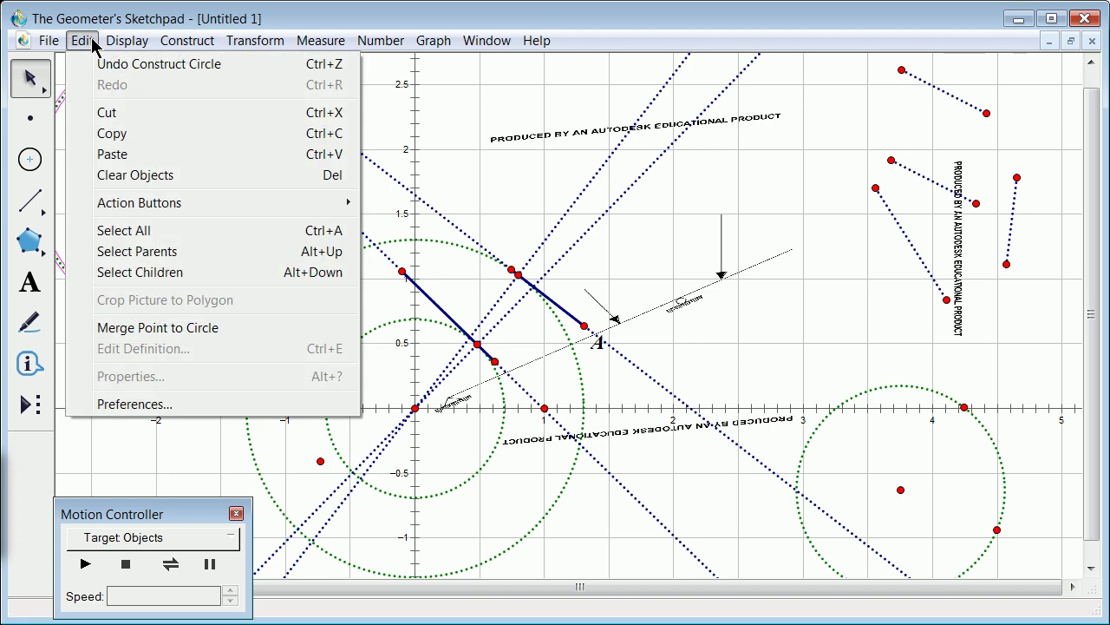
pyautogui.click(229, 328)
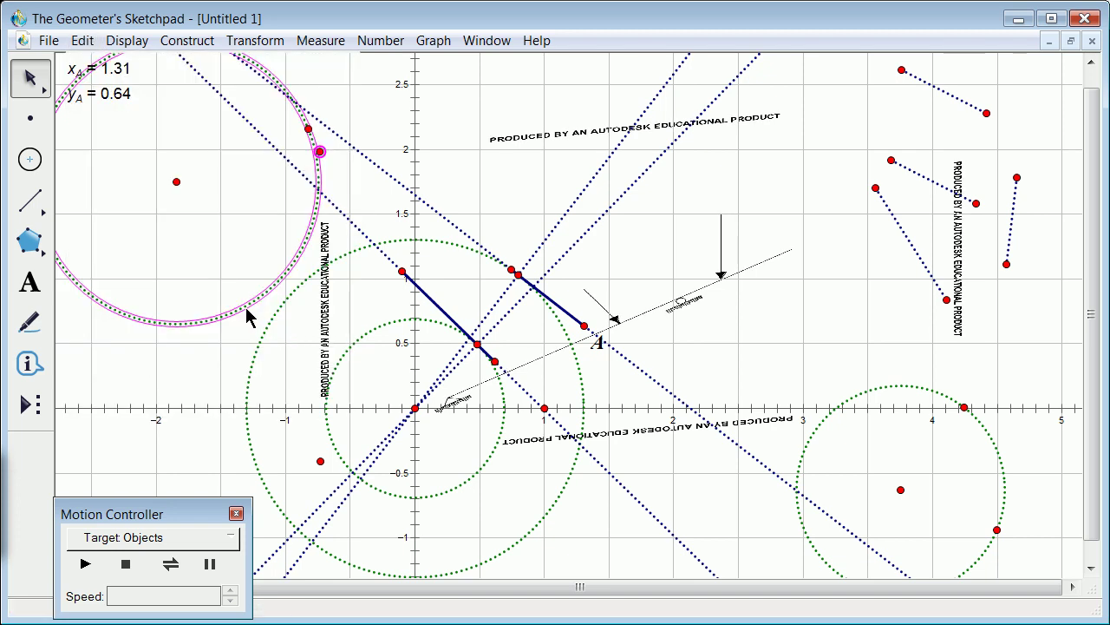
pyautogui.click(354, 119)
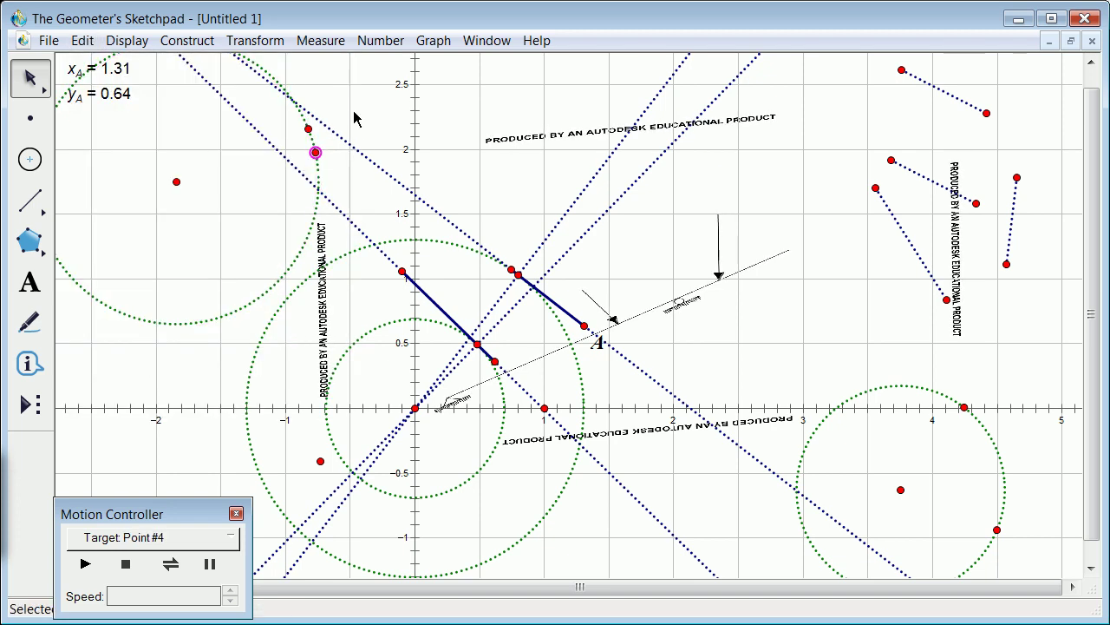
# Animate both merged picture corner points together around their circles.
pyautogui.click(316, 154)
pyautogui.keyDown('shift'); pyautogui.click(966, 408); pyautogui.keyUp('shift')
pyautogui.click(85, 563)
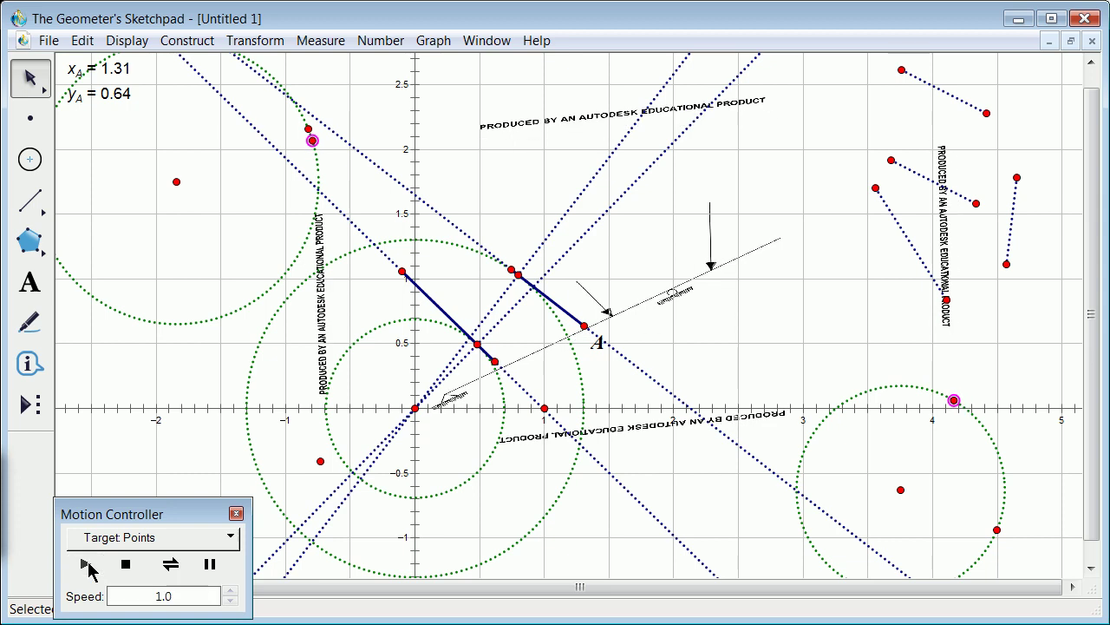